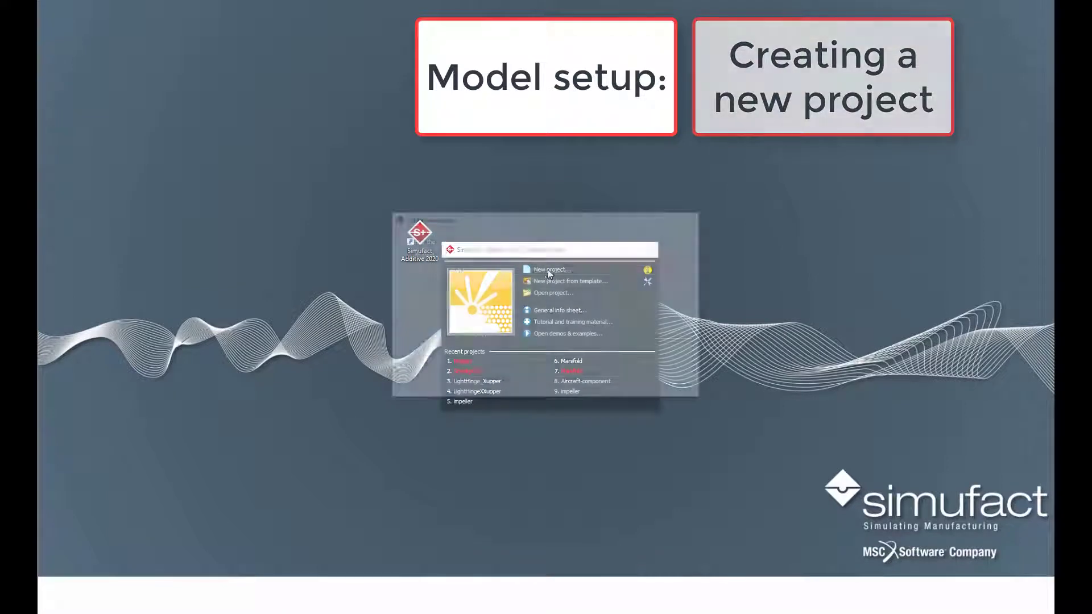
Create a new project named SneakPeek on the Desktop, keeping the default Machine
double_click(415, 255)
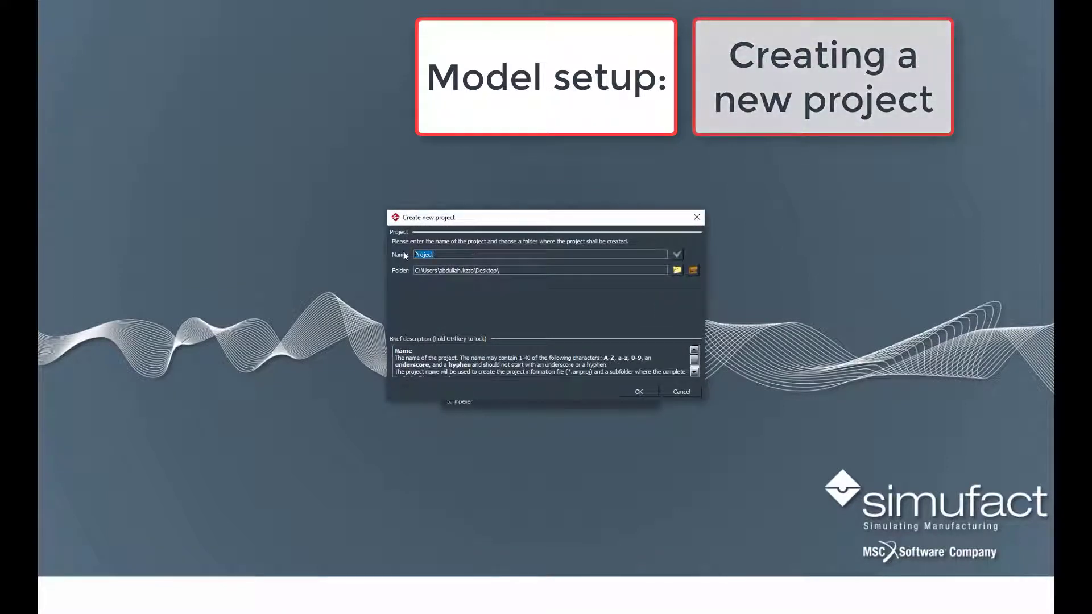
text(SneakPeek)
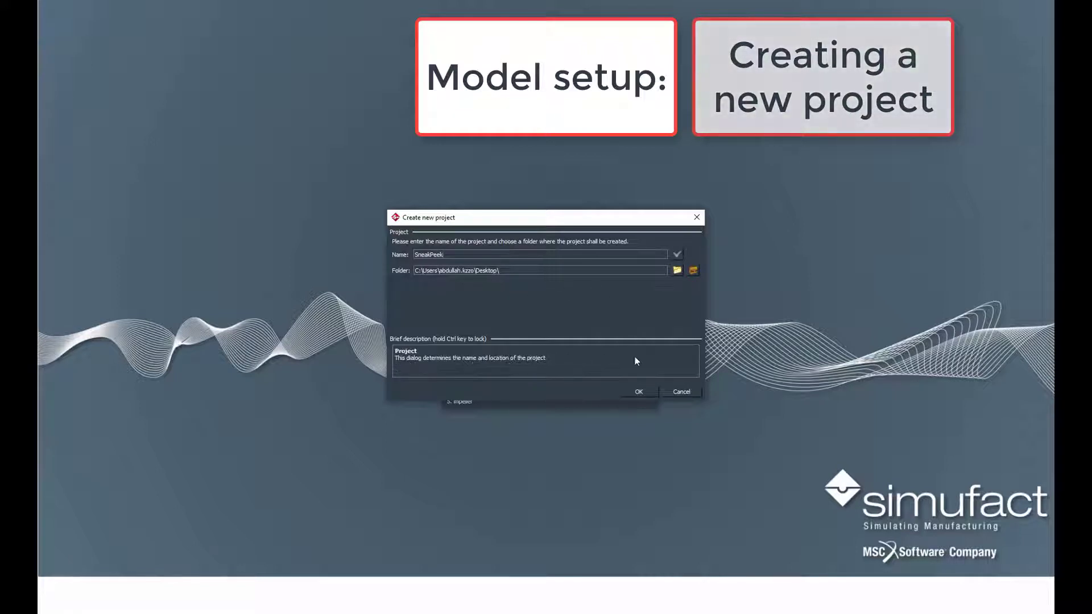
click(639, 392)
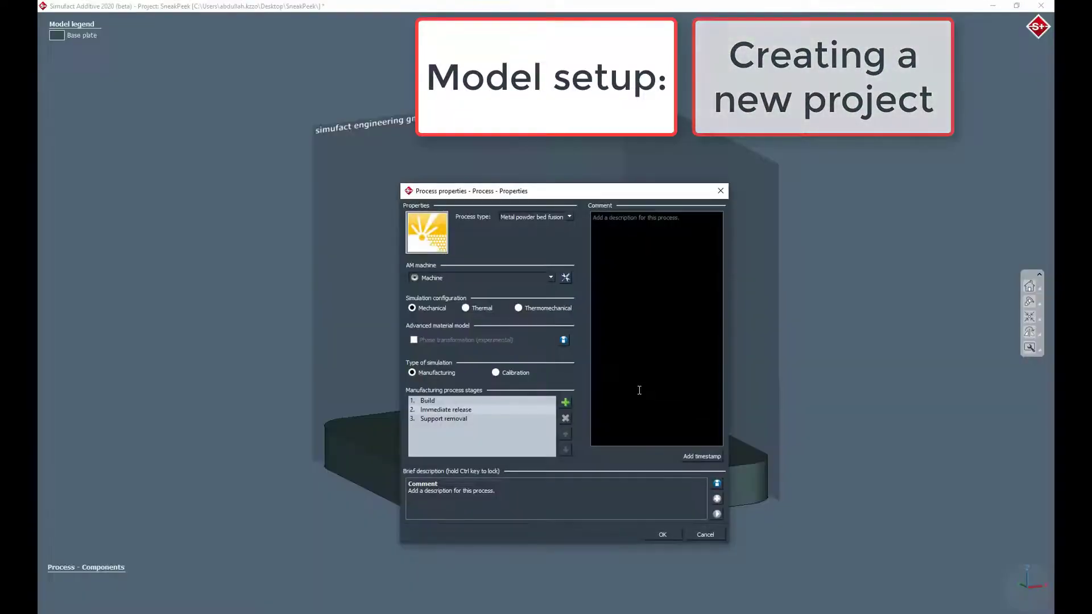
click(547, 275)
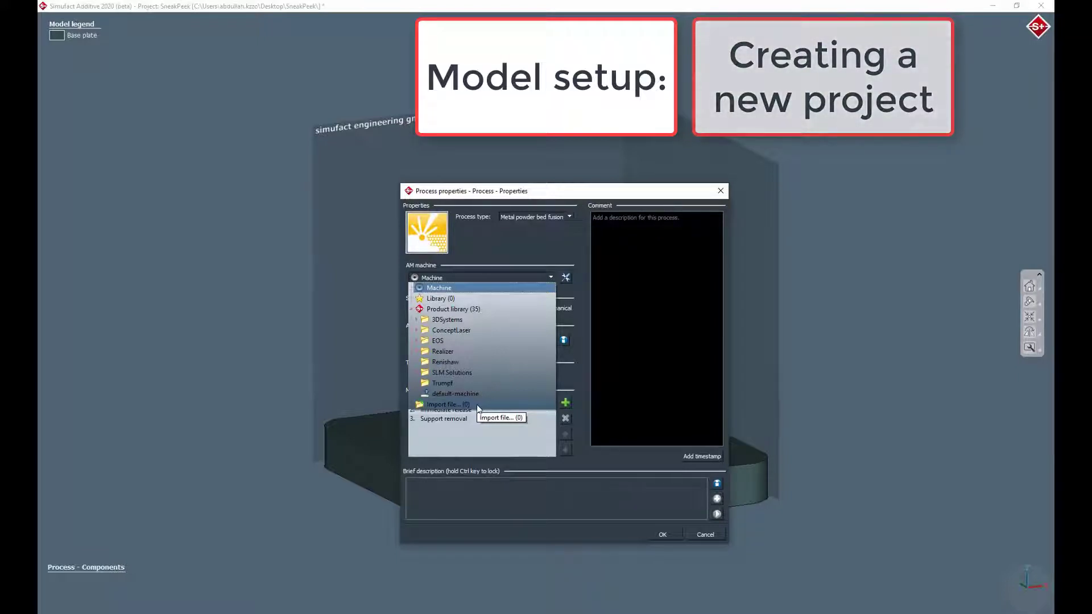
click(505, 437)
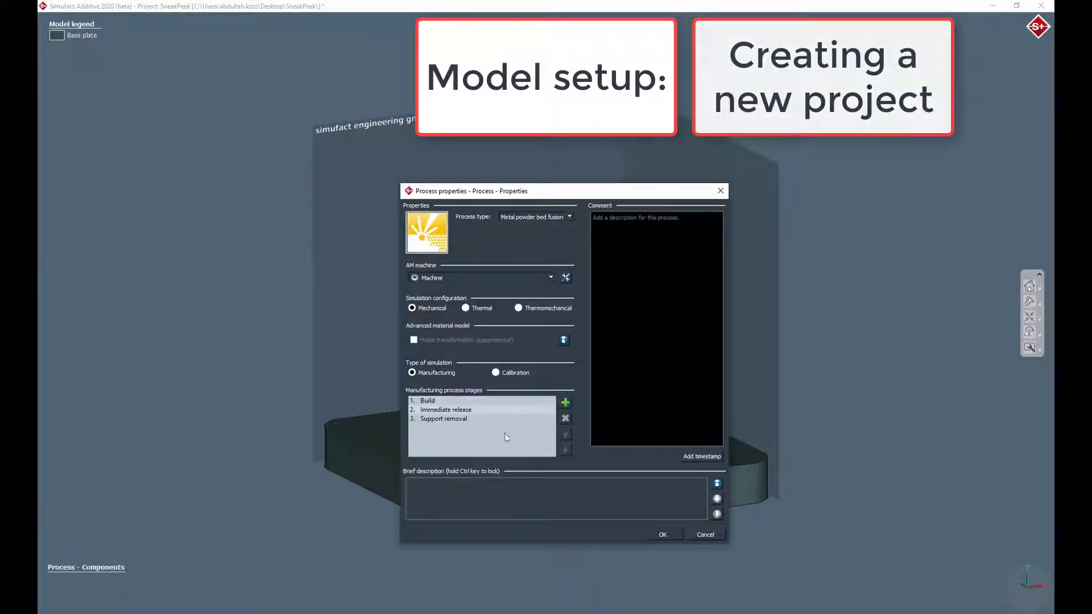
Add a Heat treatment stage and move it up to sit directly after Build
click(565, 403)
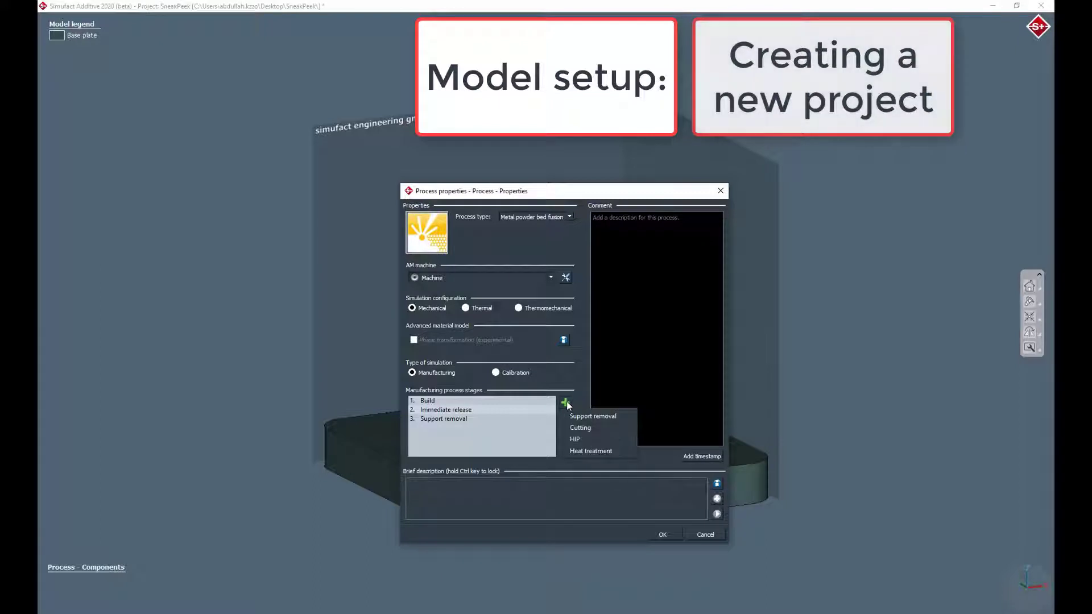
click(584, 451)
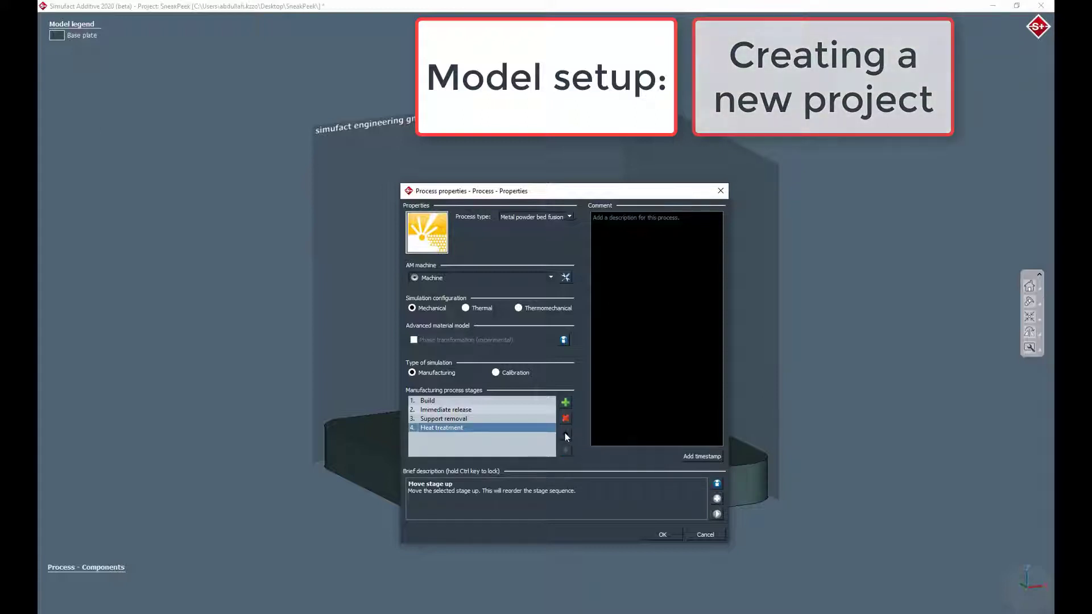
click(567, 436)
click(566, 436)
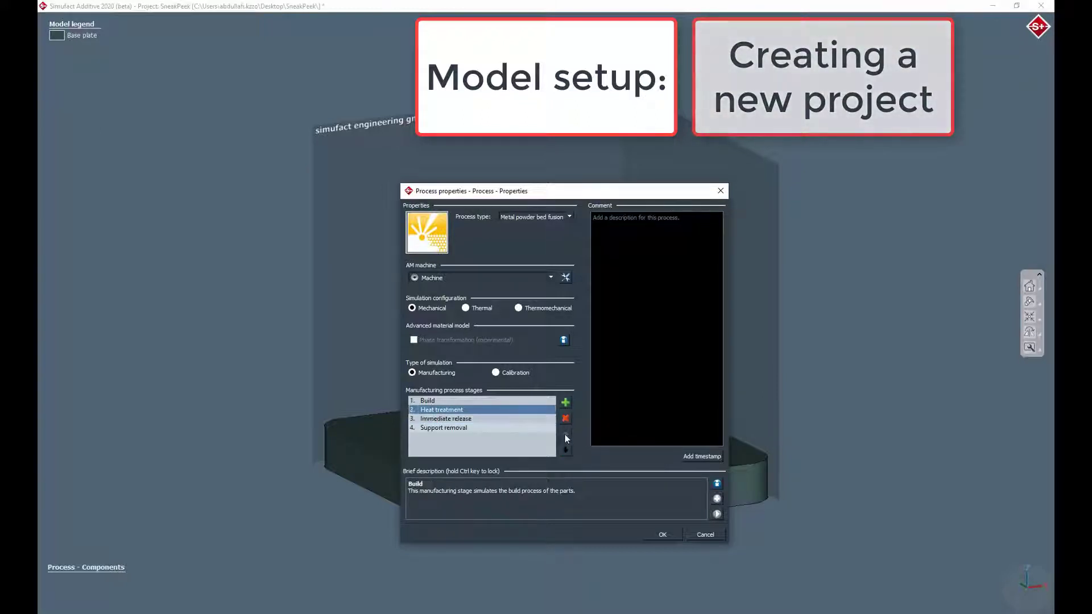
Confirm the process properties and rename the process from 'Process' to 'SneakPeek'
click(664, 534)
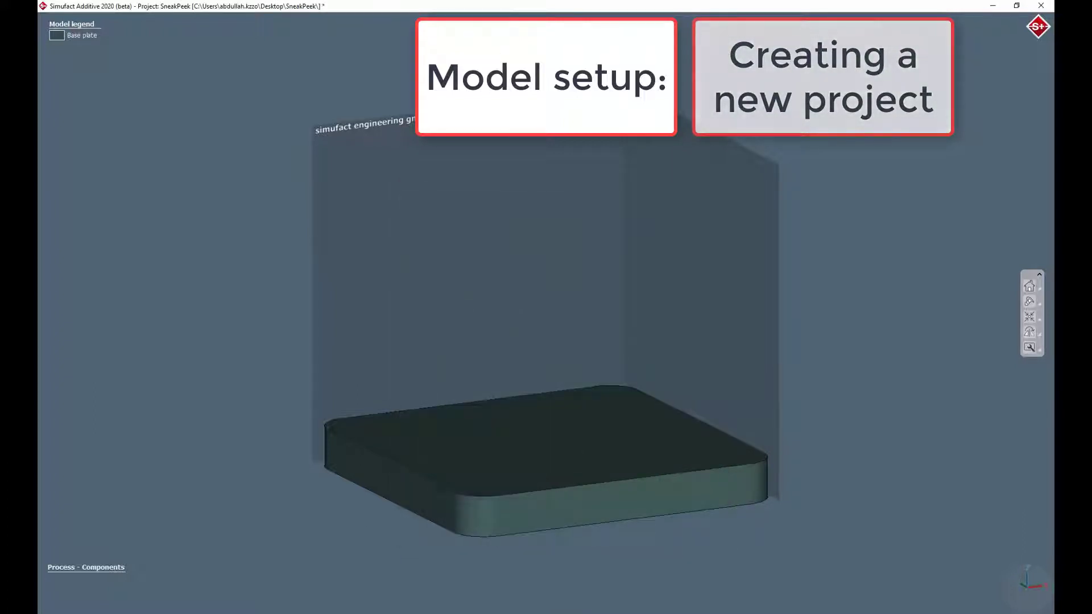
mouse_move(292, 29)
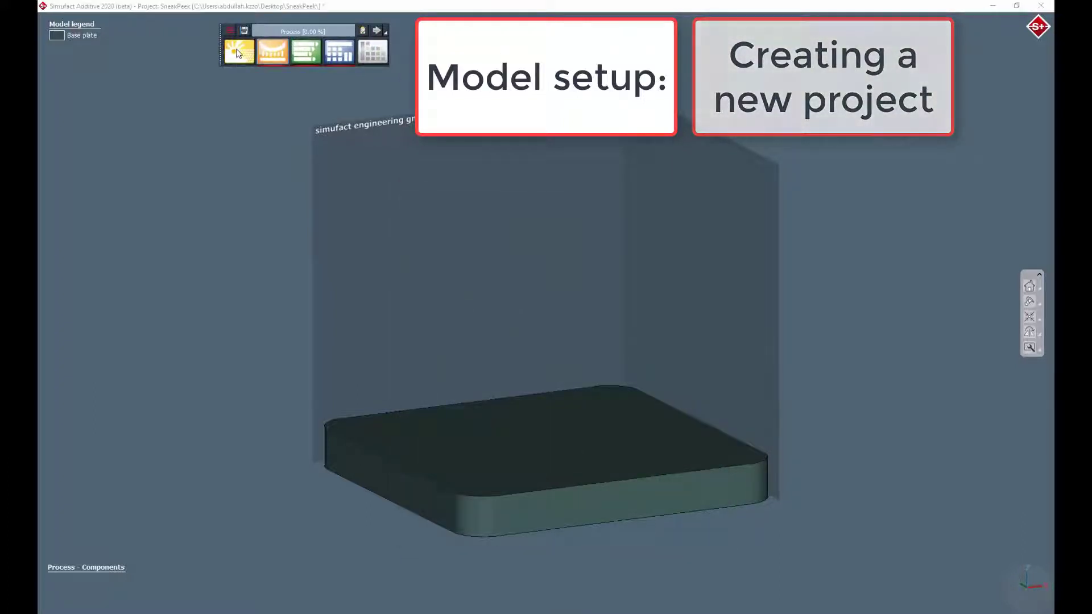
click(239, 52)
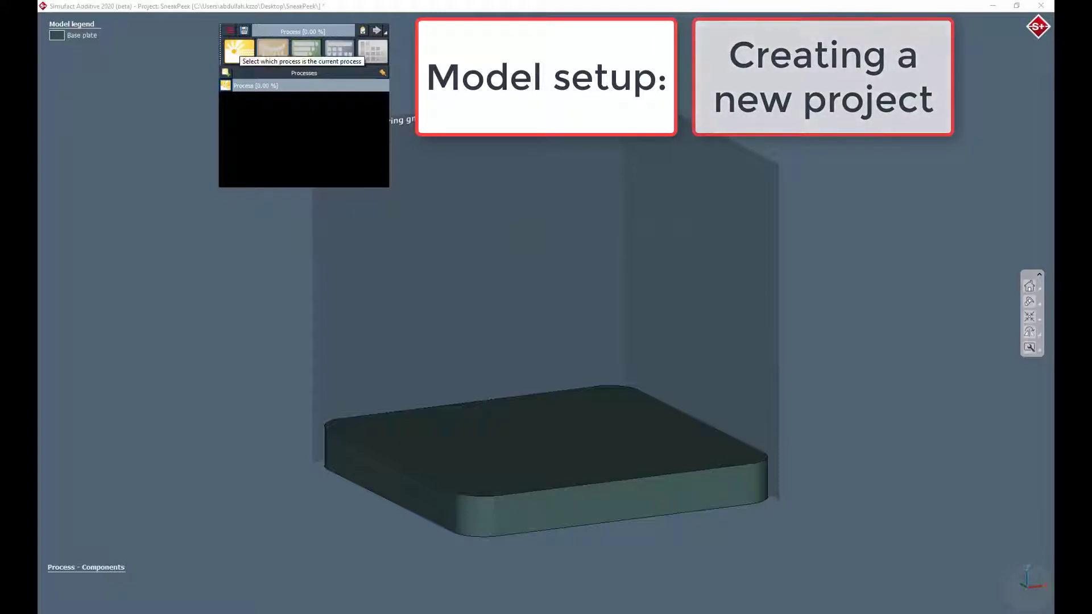
right_click(240, 84)
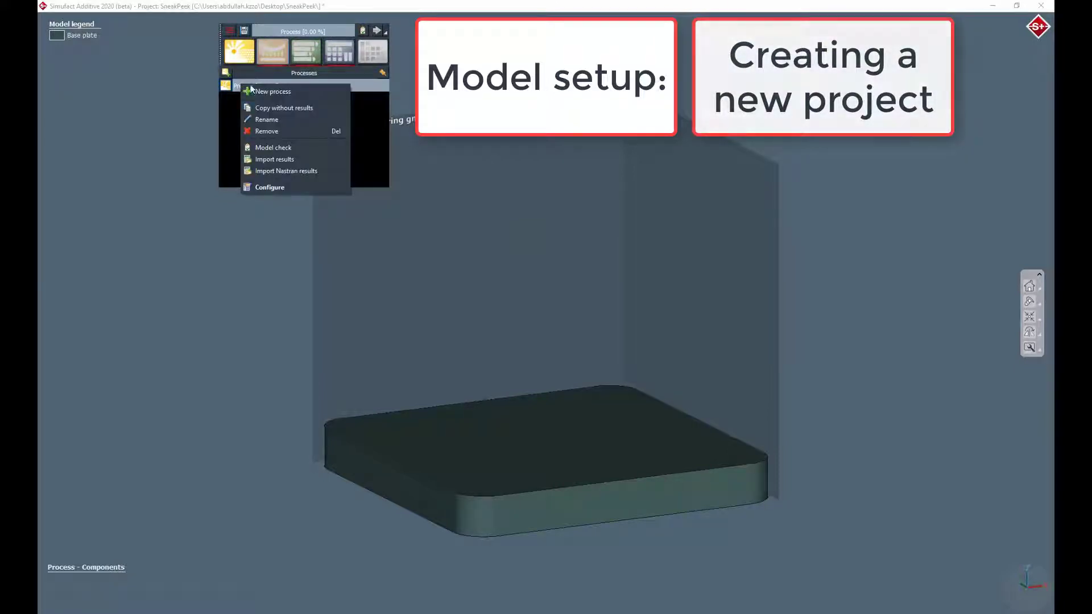
click(263, 119)
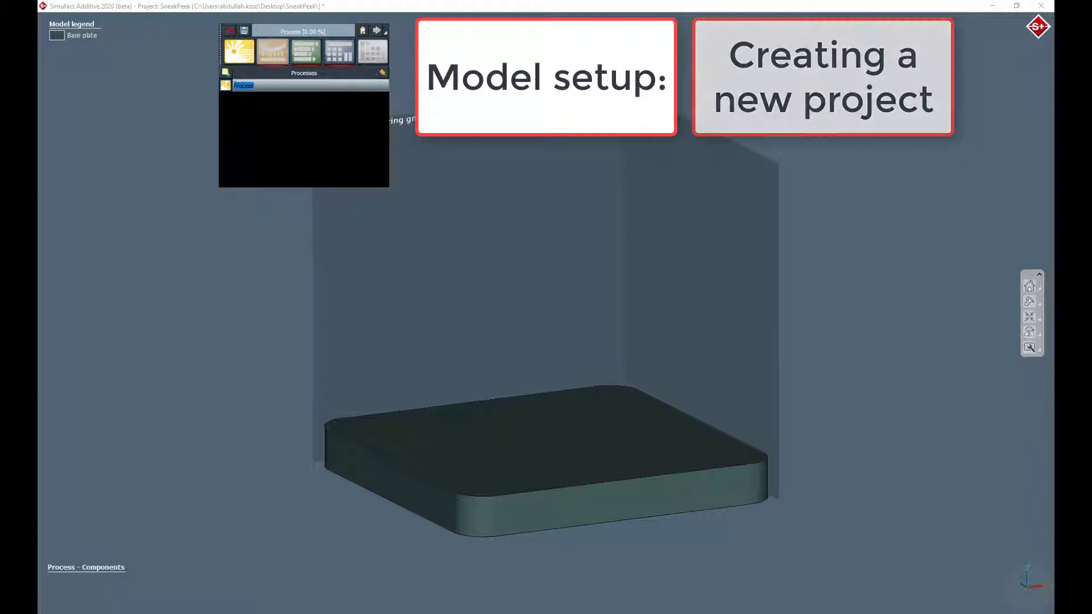
text(Sneak)
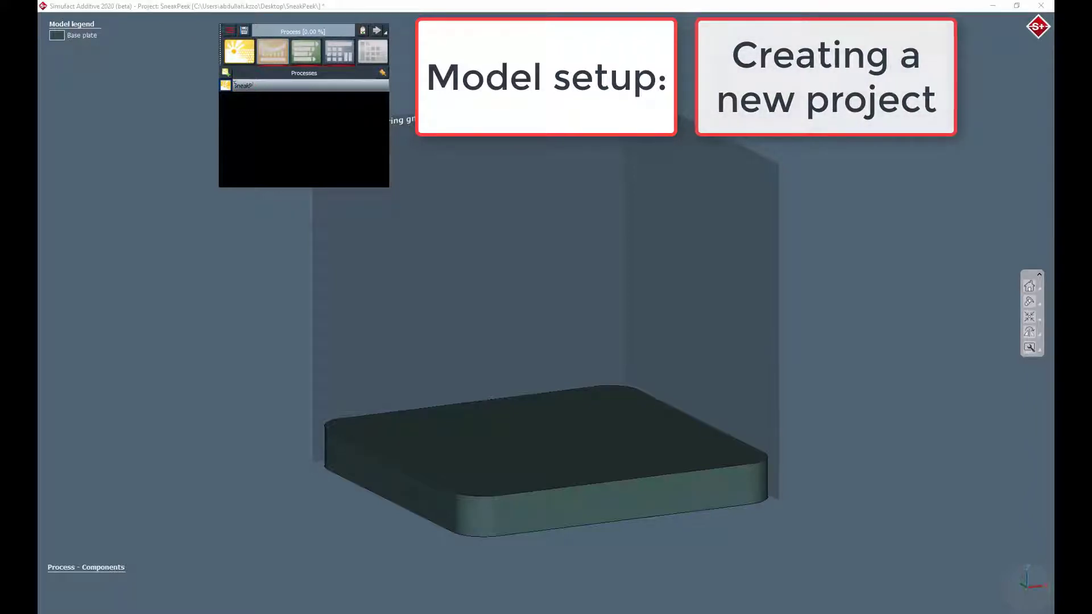
text(Peek)
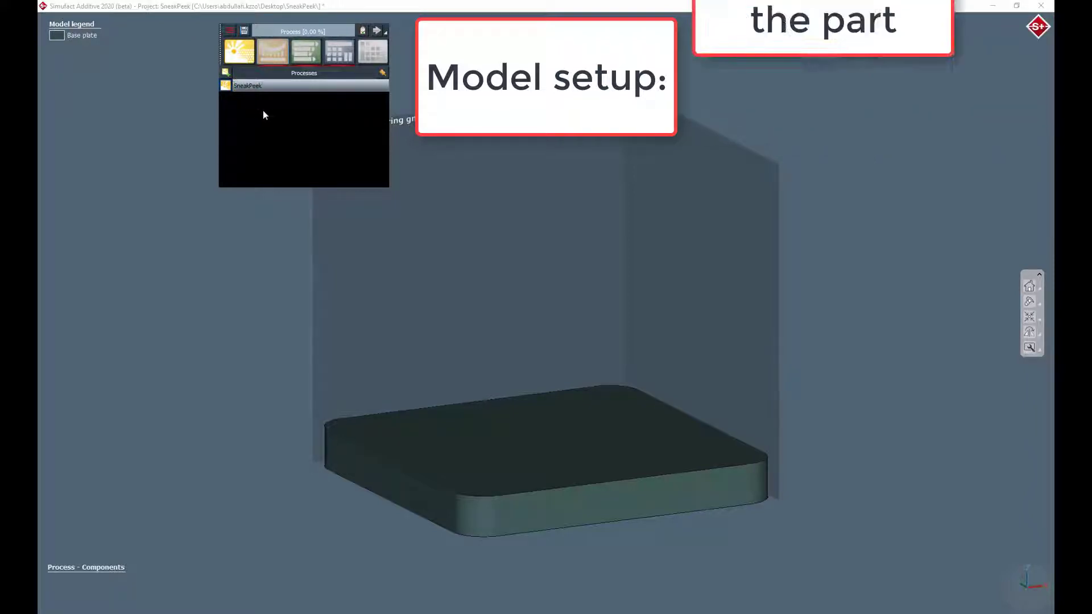
key(Return)
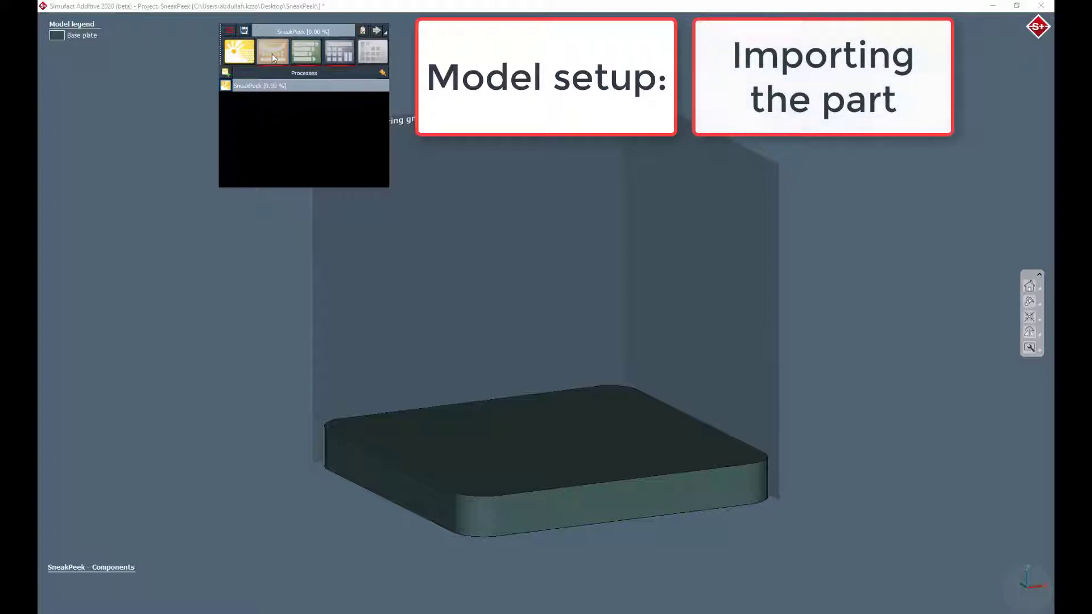
Import the part geometry engine_mount_vertical-mm.stl from file
click(272, 53)
click(242, 97)
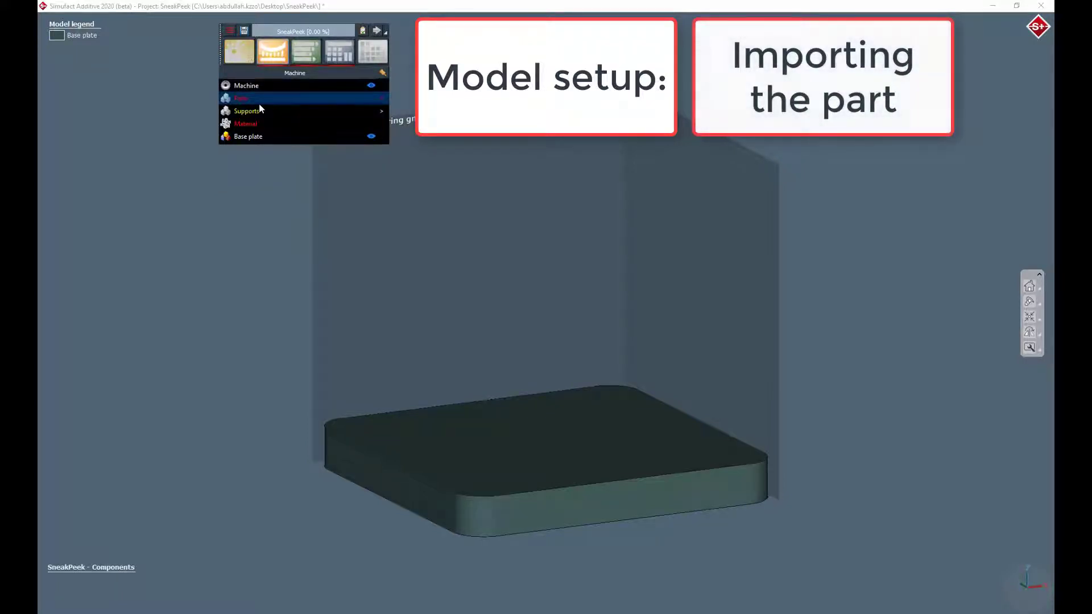
click(258, 104)
click(368, 142)
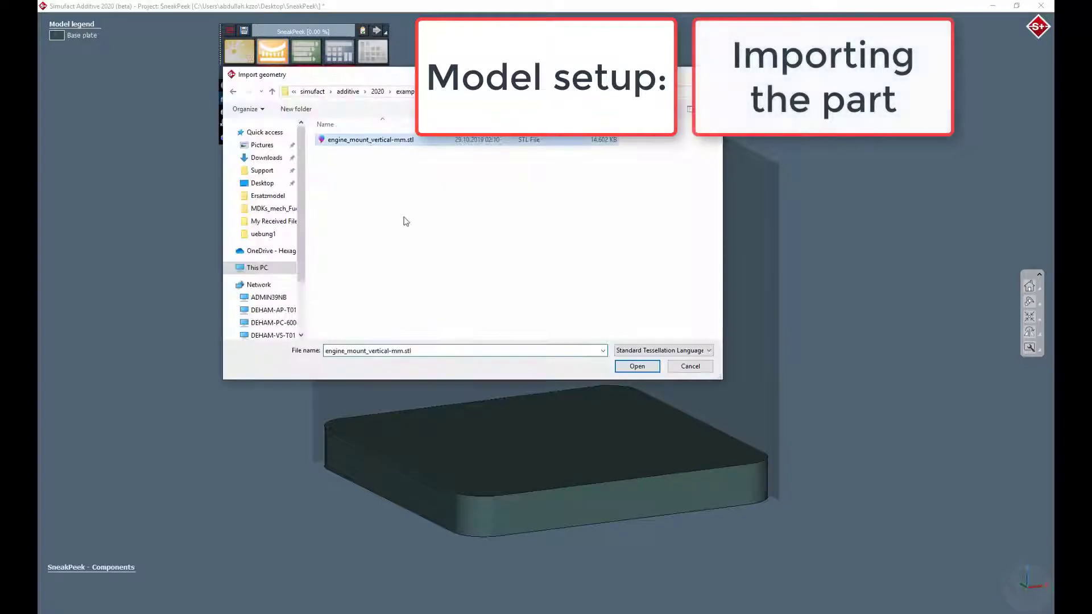
click(636, 367)
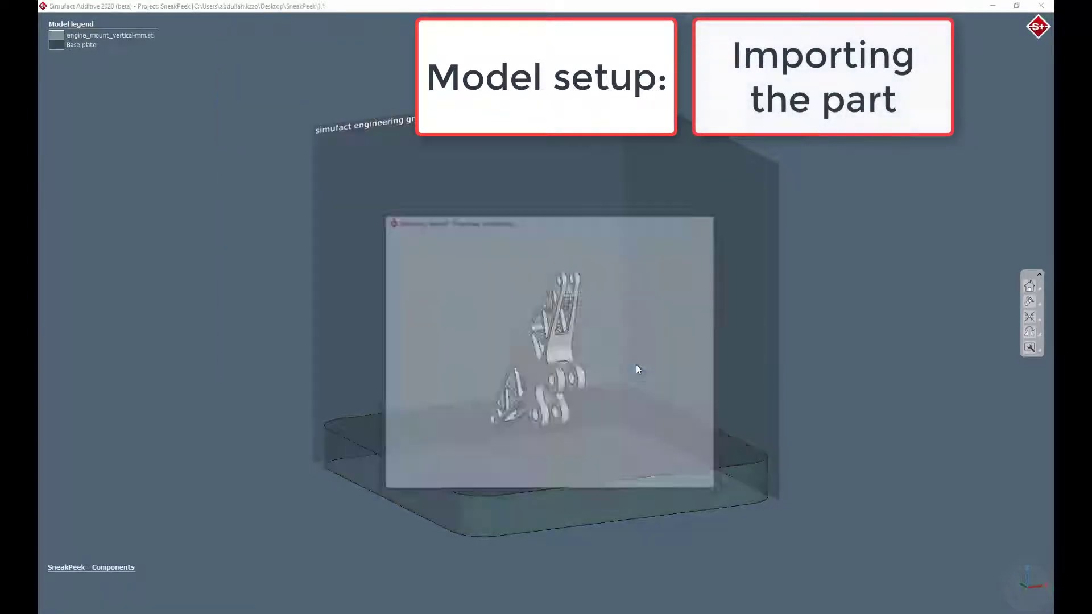
Centre the part in x and y and set its distance to bottom to 5 mm
click(387, 343)
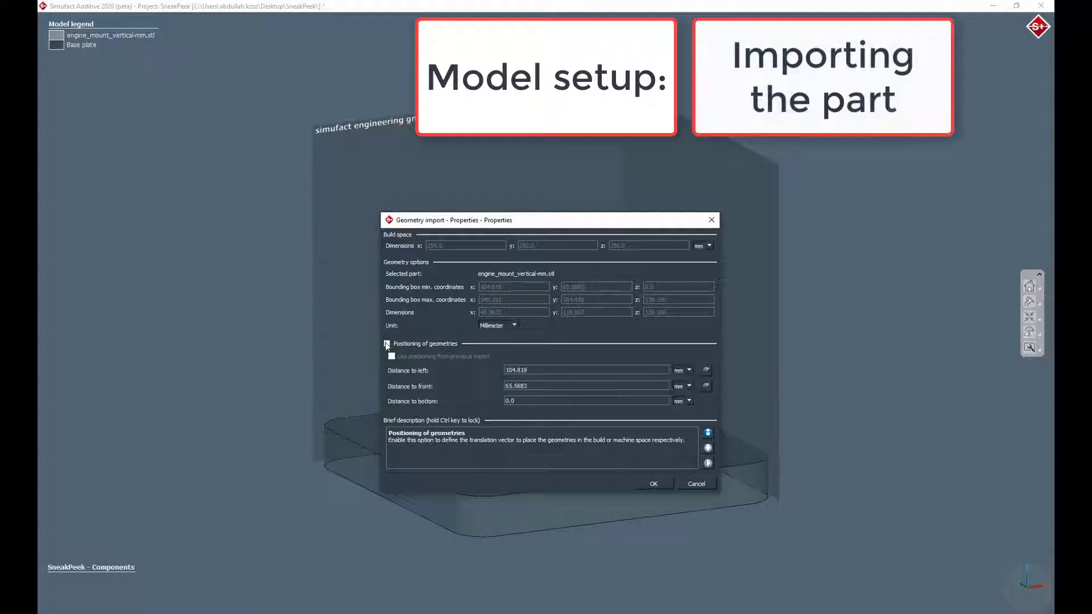
click(705, 370)
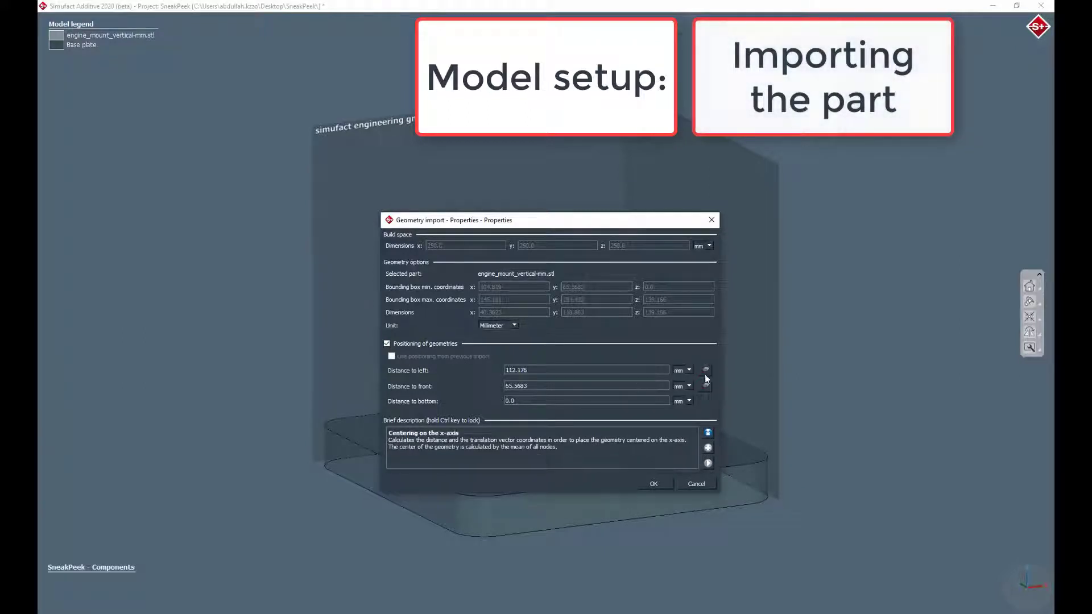
click(705, 385)
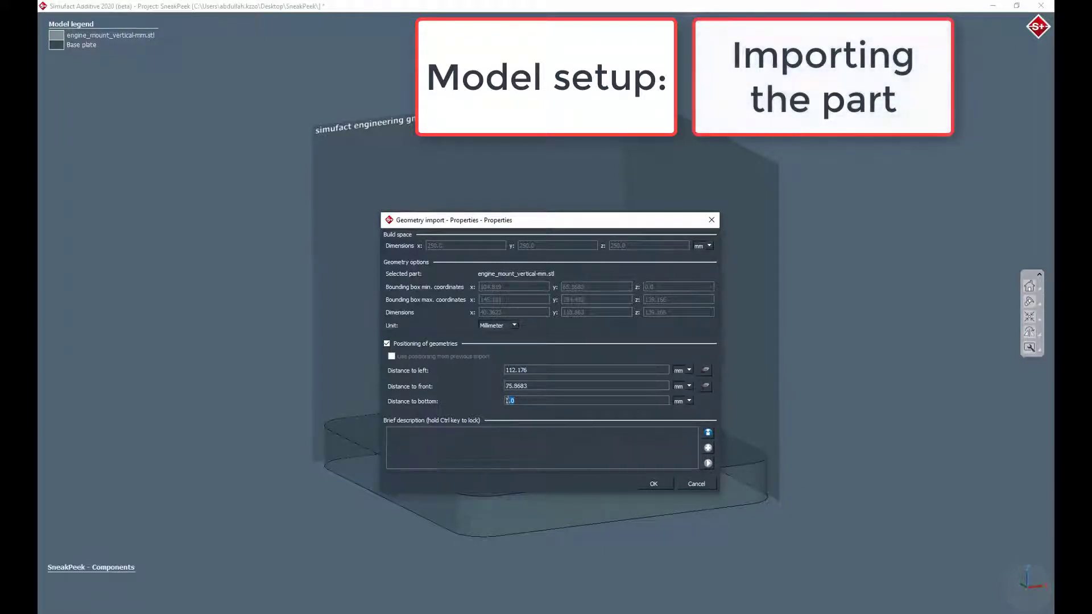
drag(515, 401, 499, 399)
text(5)
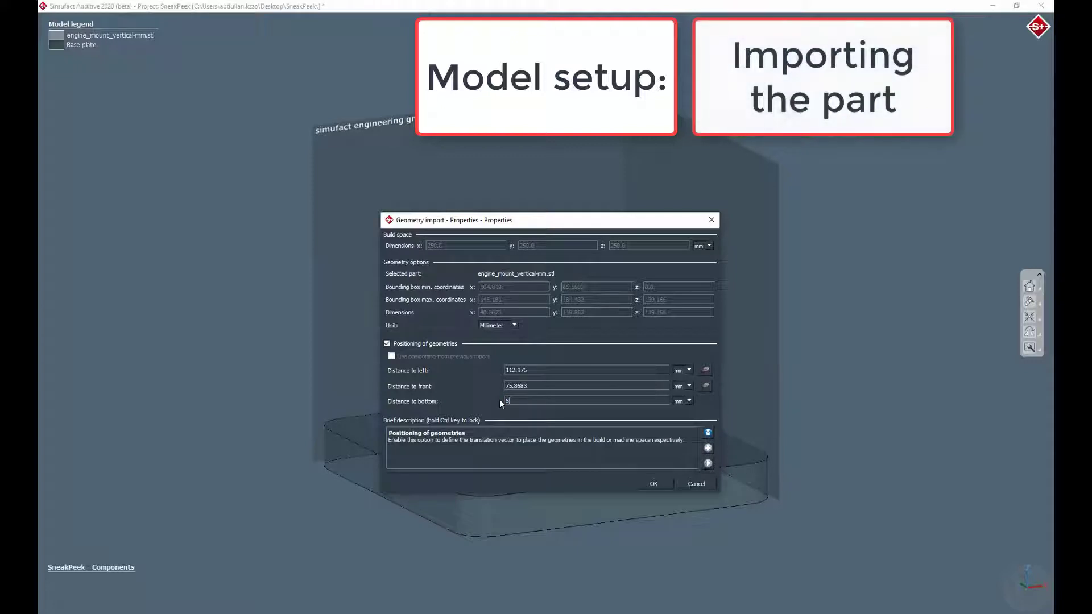
click(651, 484)
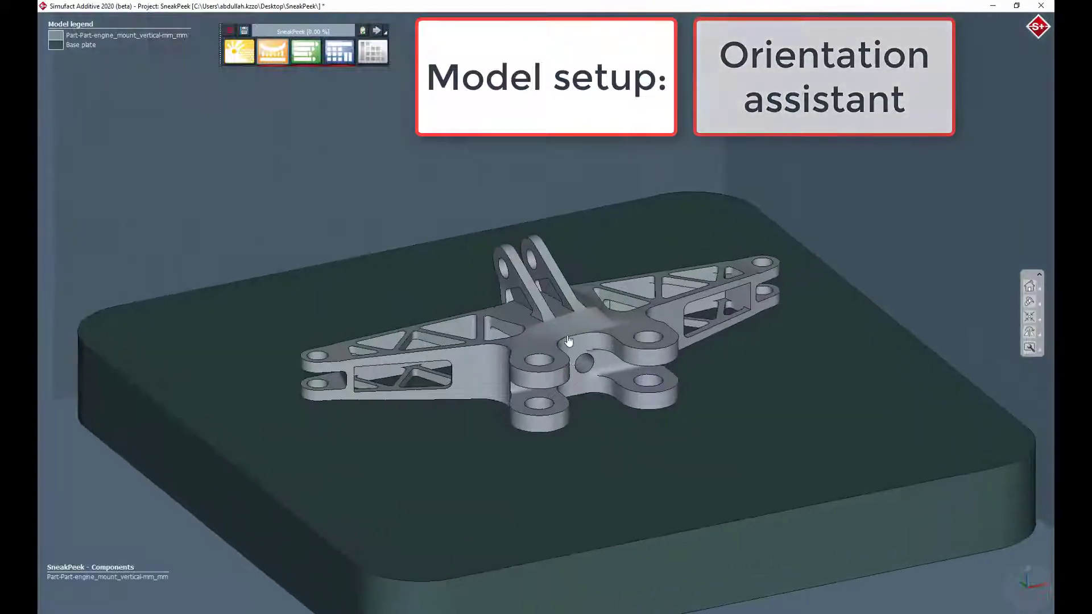
In the Orientation assistant, weight Support area and Support volume at 10 and exclude all other criteria
right_click(569, 340)
click(607, 415)
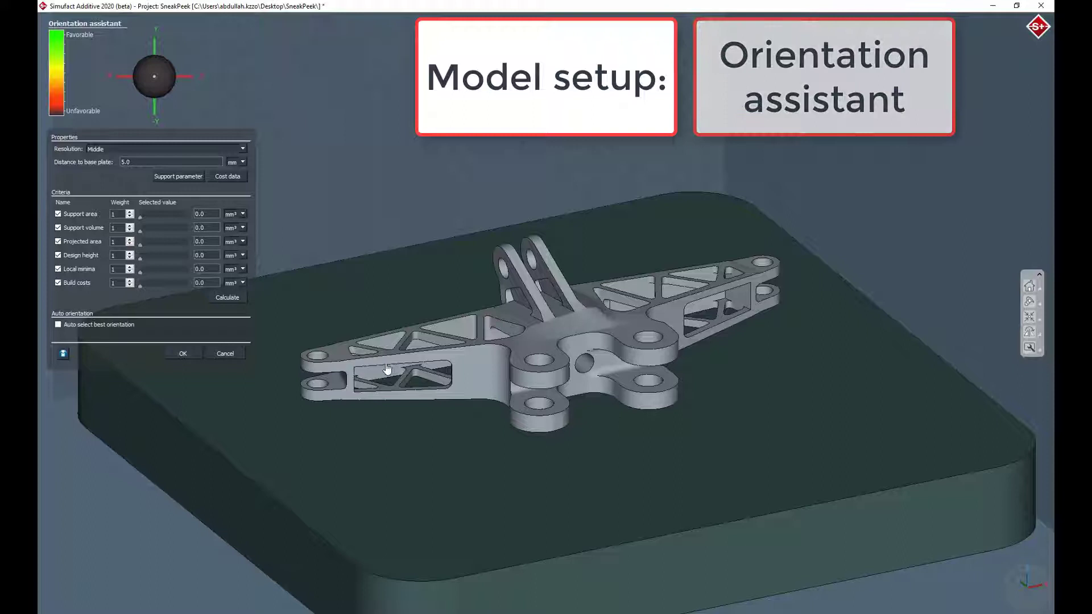
click(231, 298)
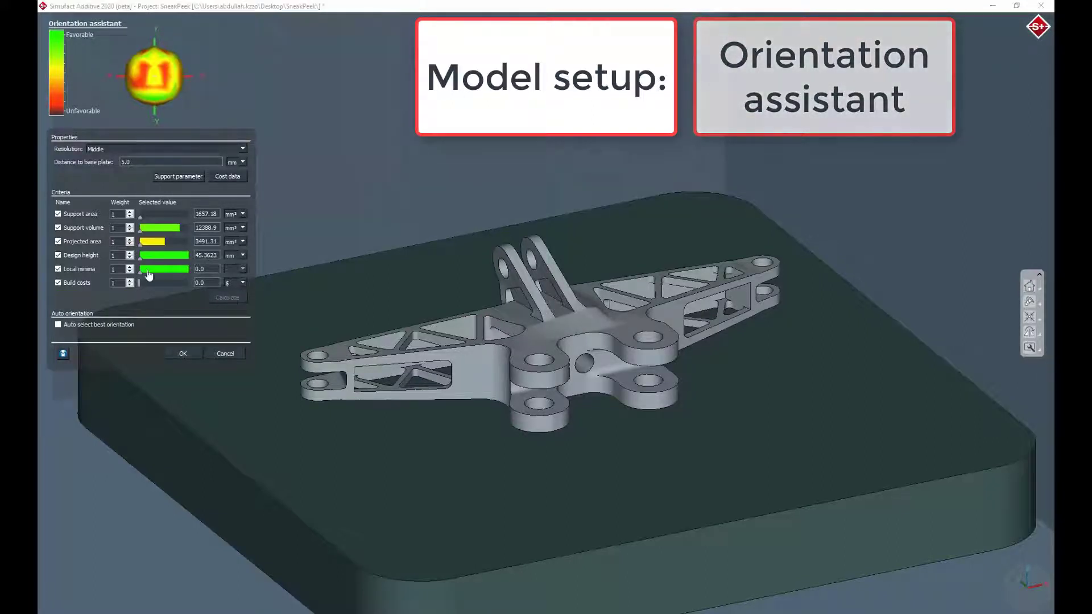
double_click(113, 214)
text(10)
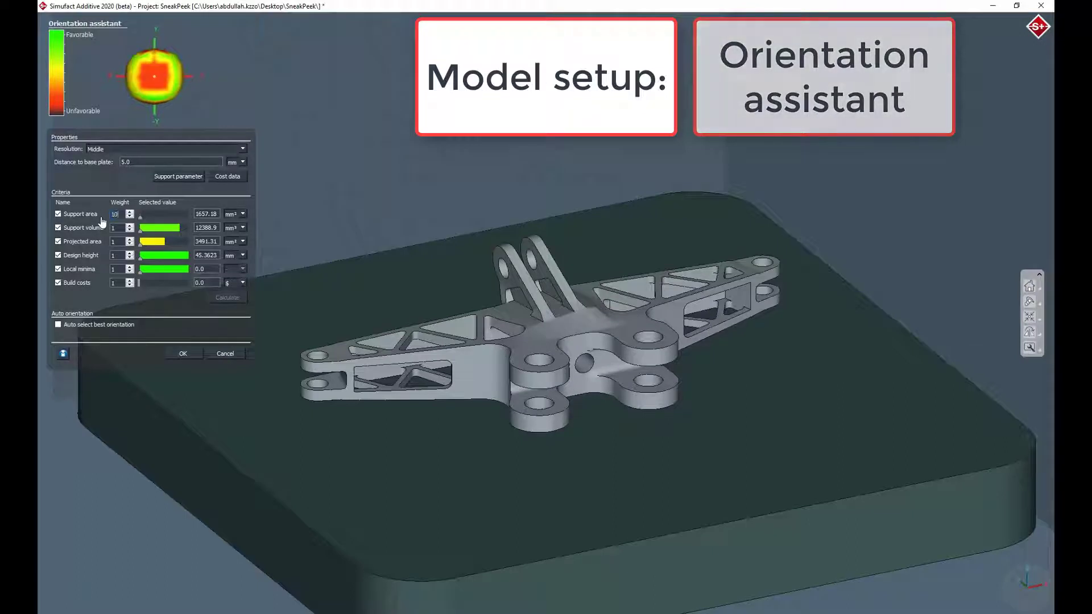
double_click(113, 228)
text(10)
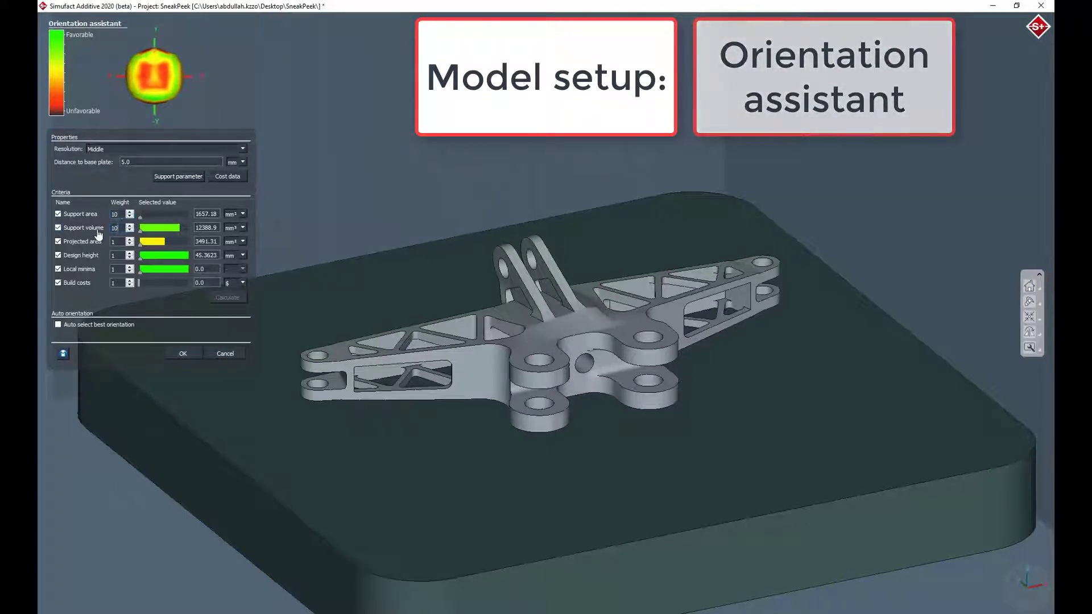
click(59, 242)
click(59, 255)
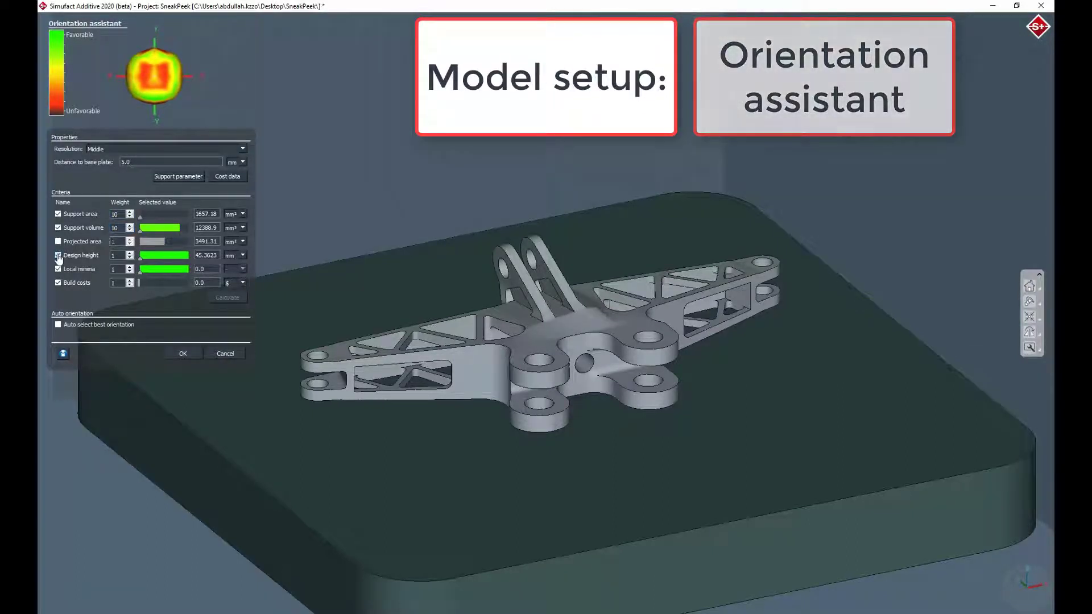
click(59, 268)
click(59, 282)
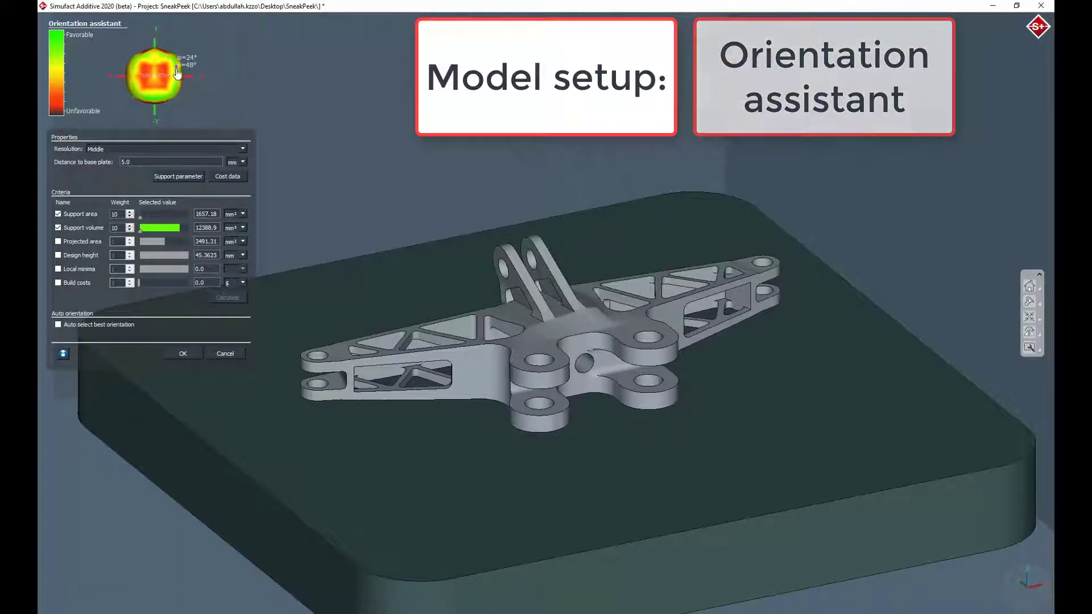
Pick a steep tilt from the orientation map and apply it to the part
drag(177, 74, 212, 117)
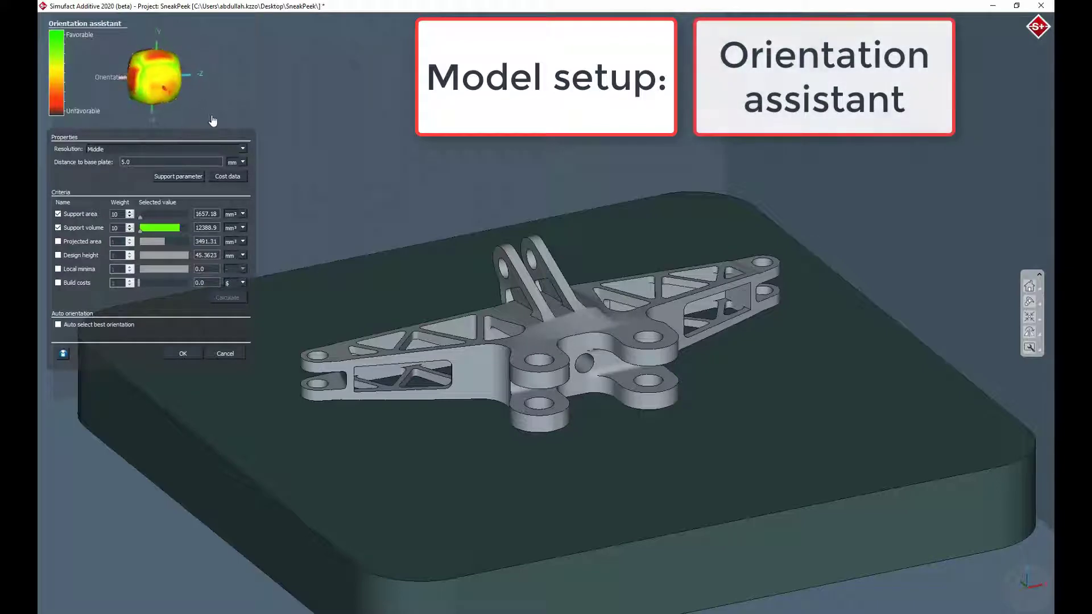
click(145, 71)
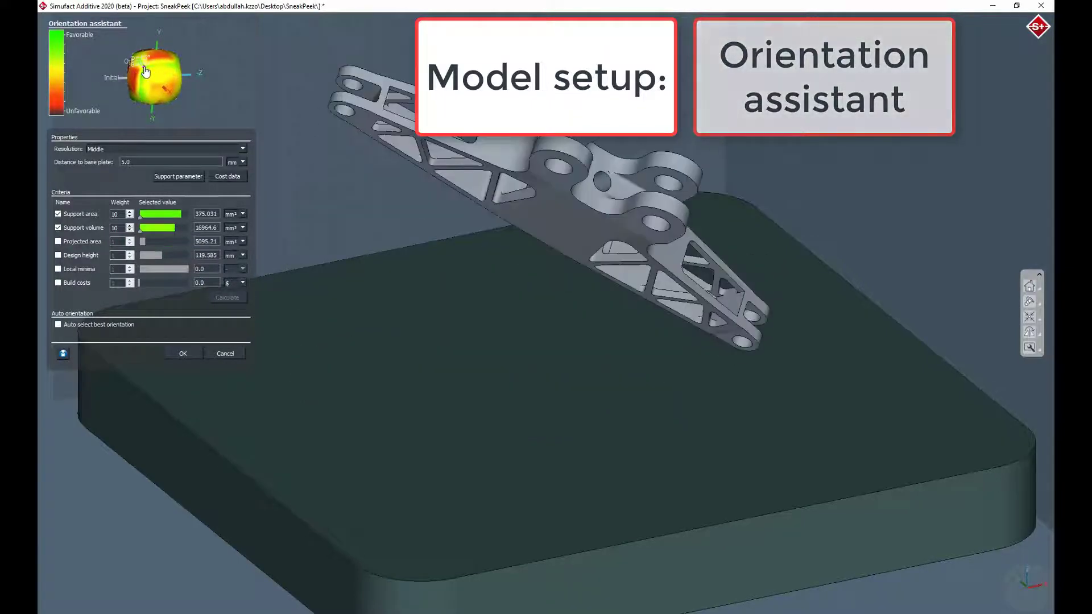
middle_drag(245, 175, 370, 291)
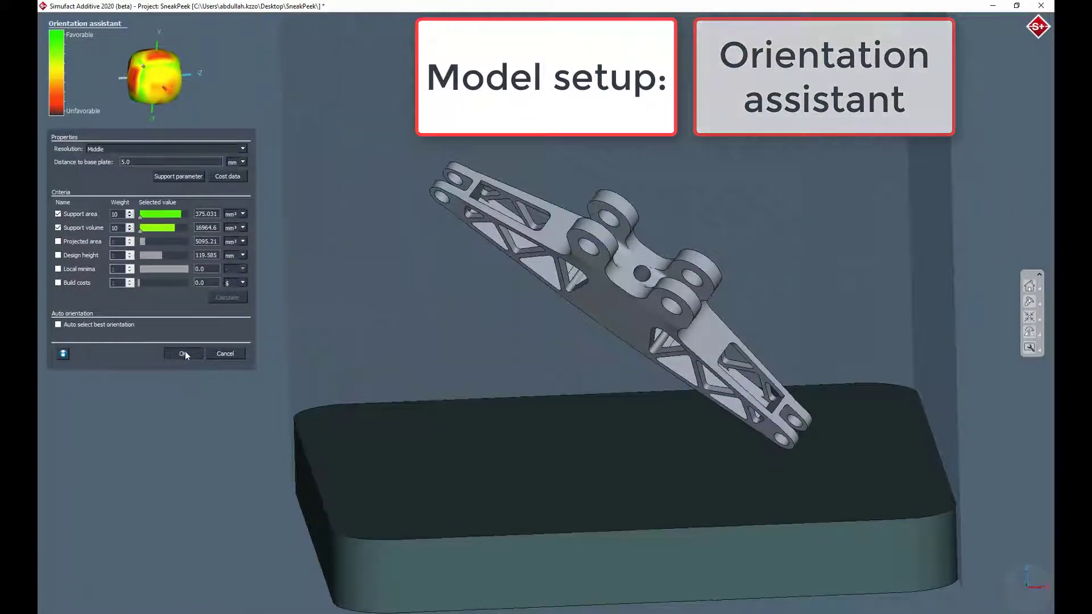
click(183, 354)
click(589, 327)
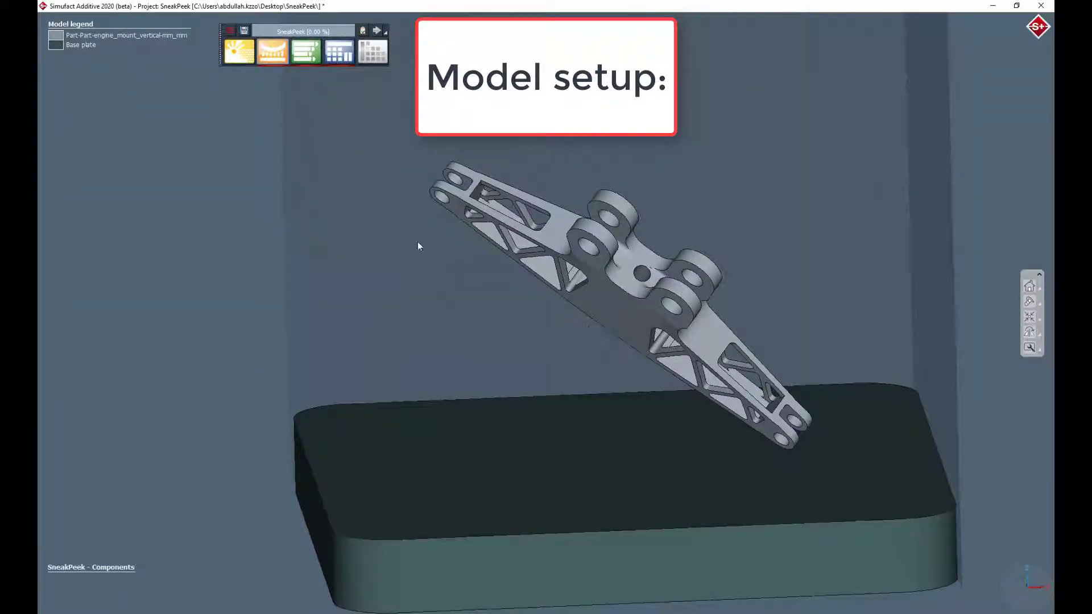
Configure support generation to use the Materialise method with block support parameters
click(273, 52)
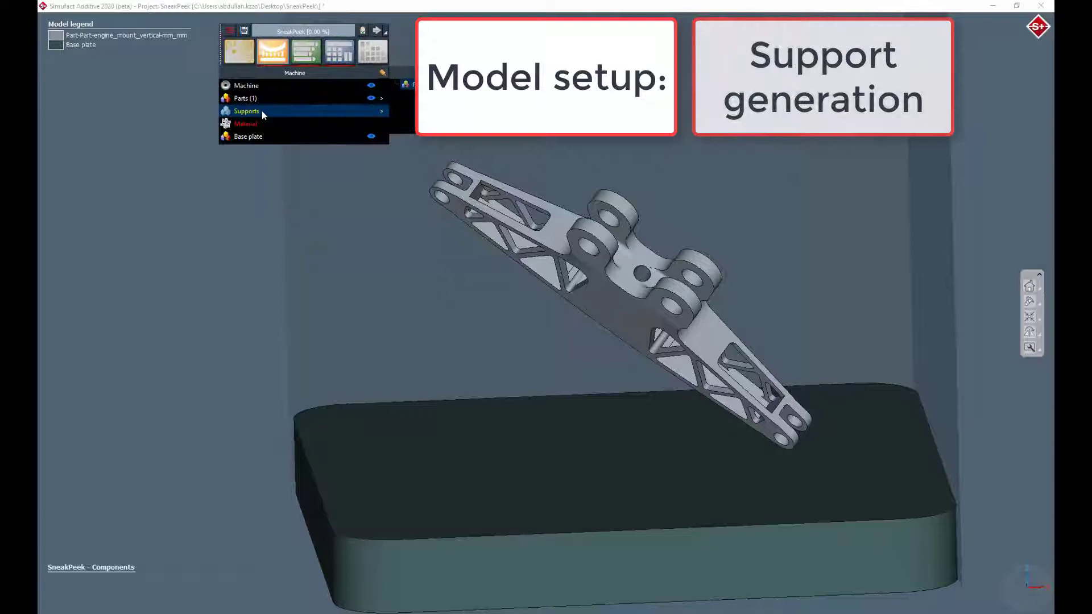
click(409, 86)
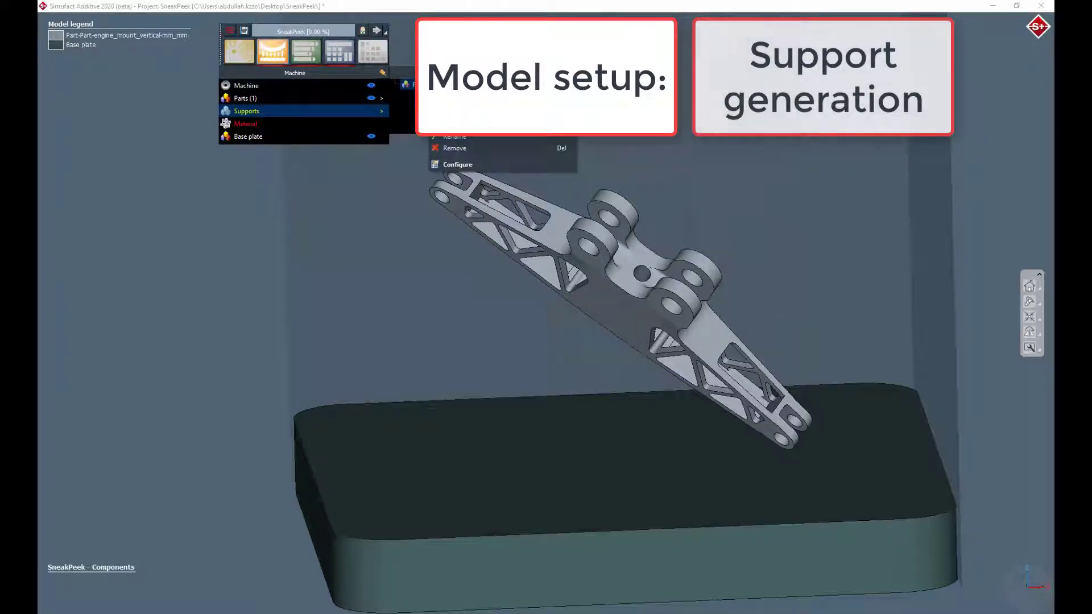
click(457, 164)
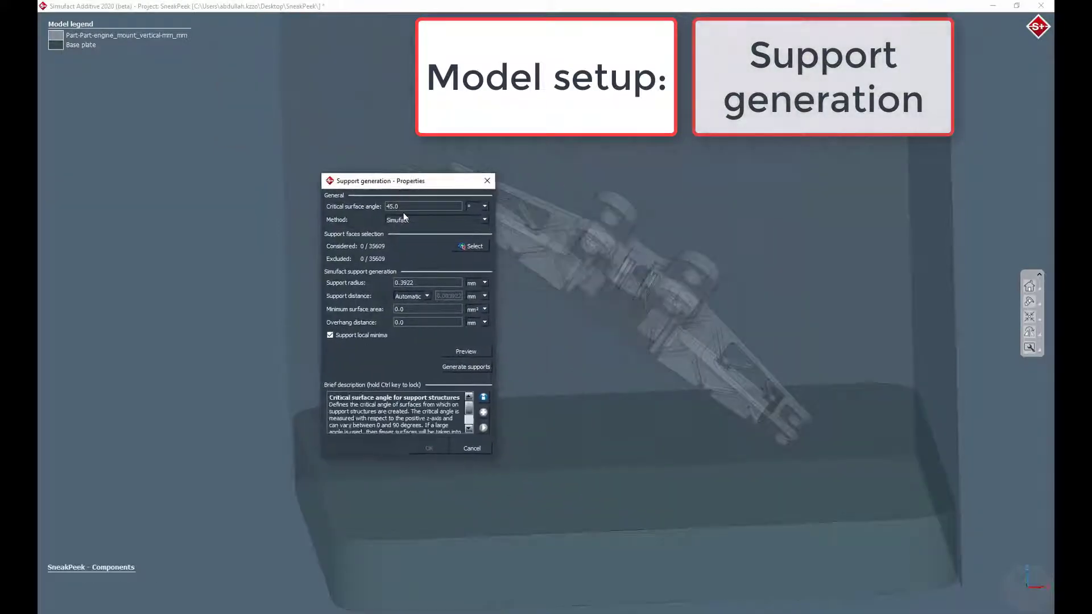
click(413, 218)
click(413, 238)
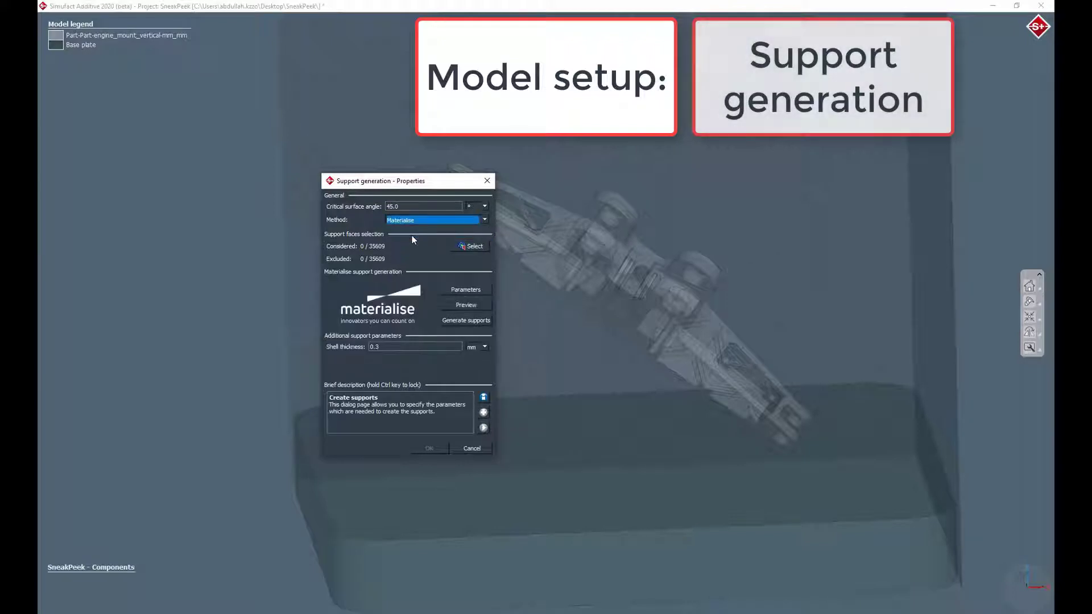
click(466, 289)
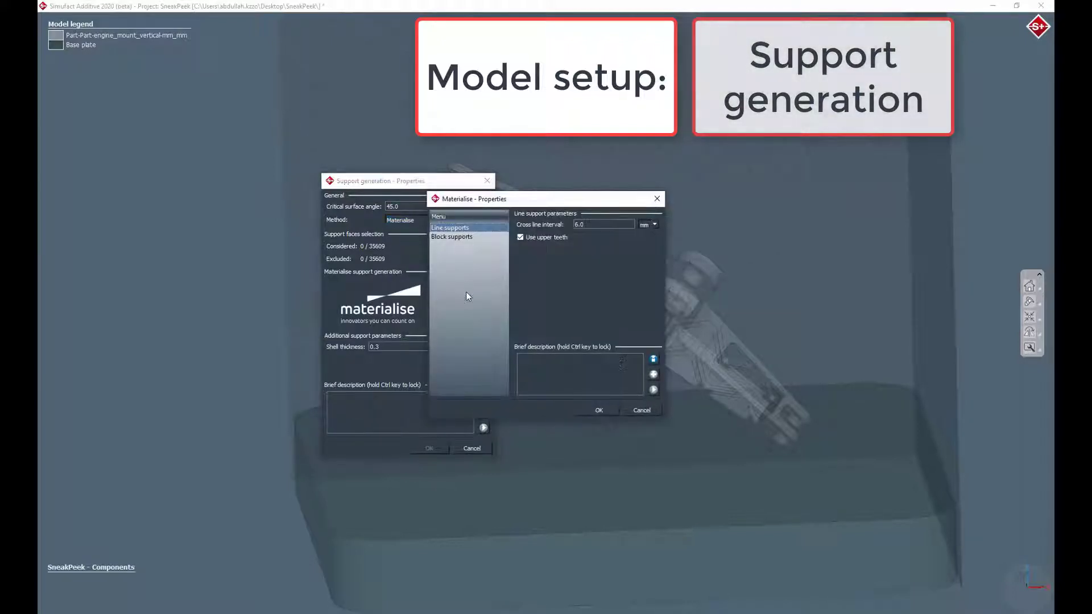
click(452, 236)
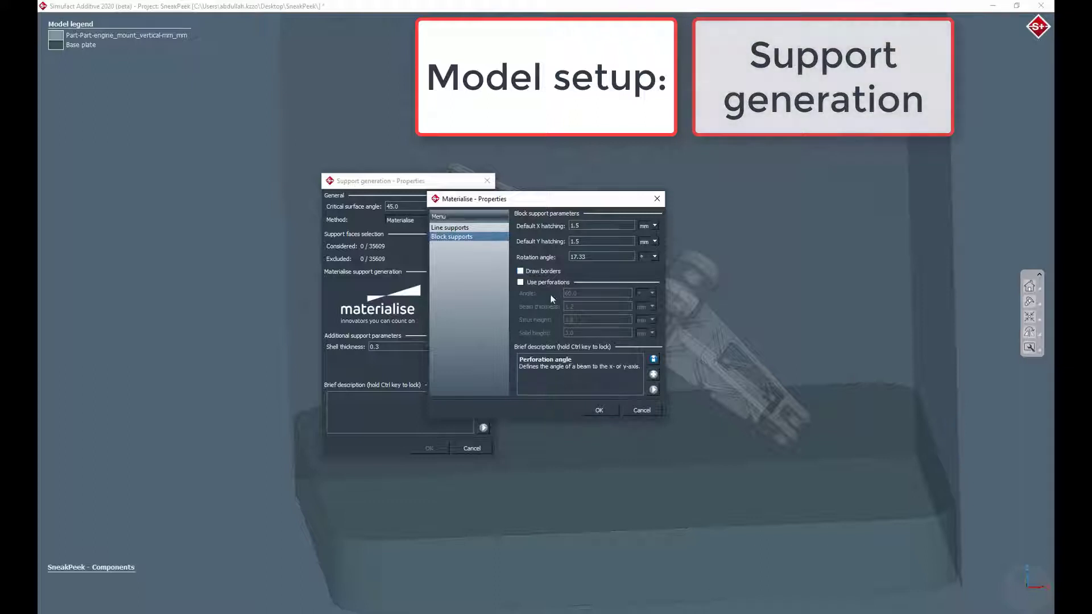
click(599, 410)
Generate the supports and show the part solid-shaded to inspect them
click(456, 322)
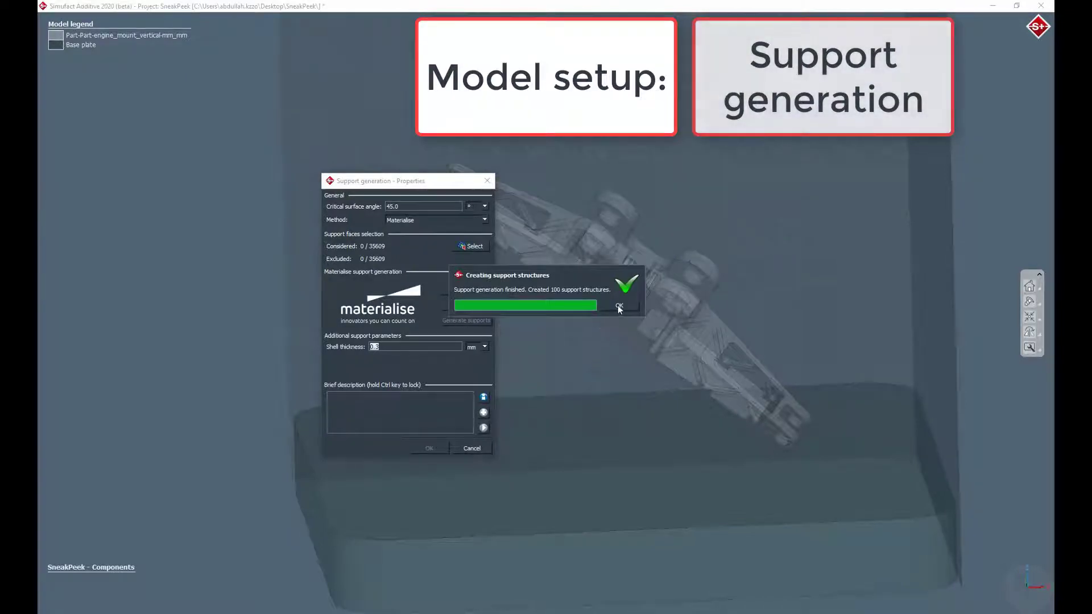
click(618, 307)
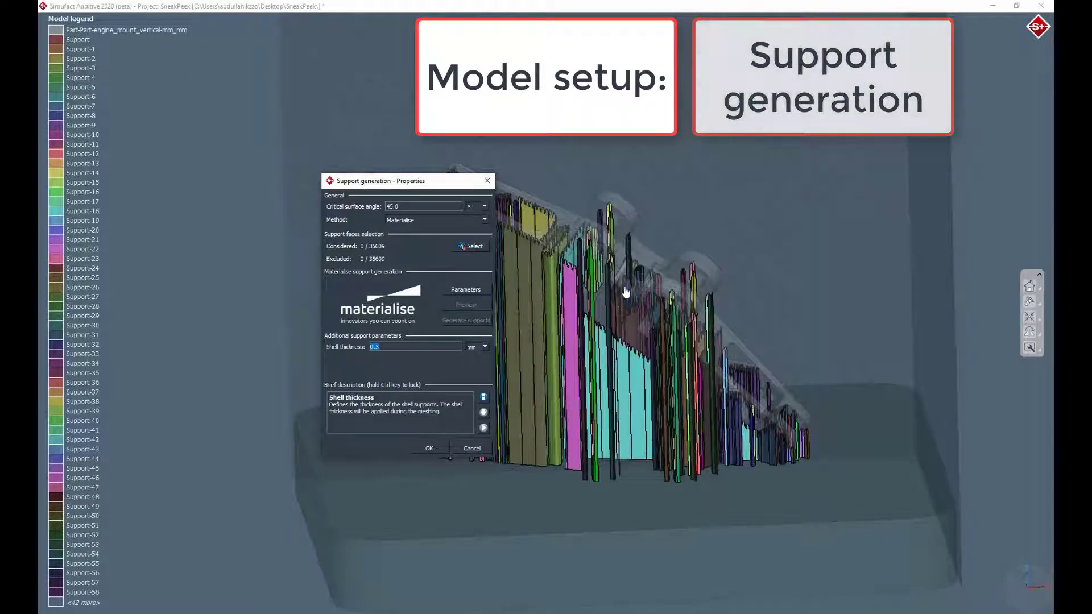
right_click(627, 226)
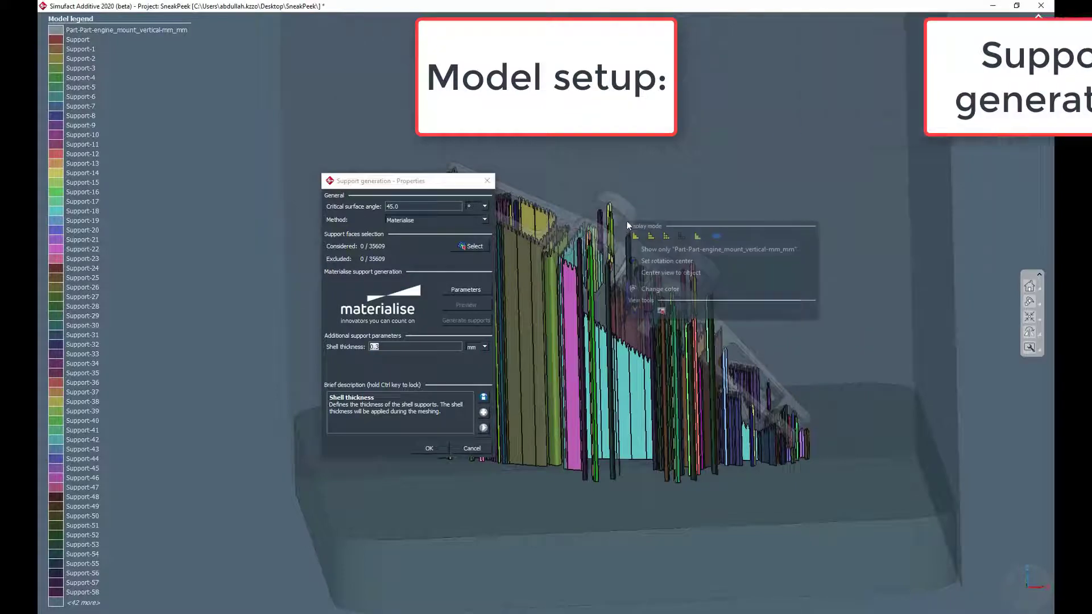
click(652, 237)
middle_drag(651, 240, 588, 281)
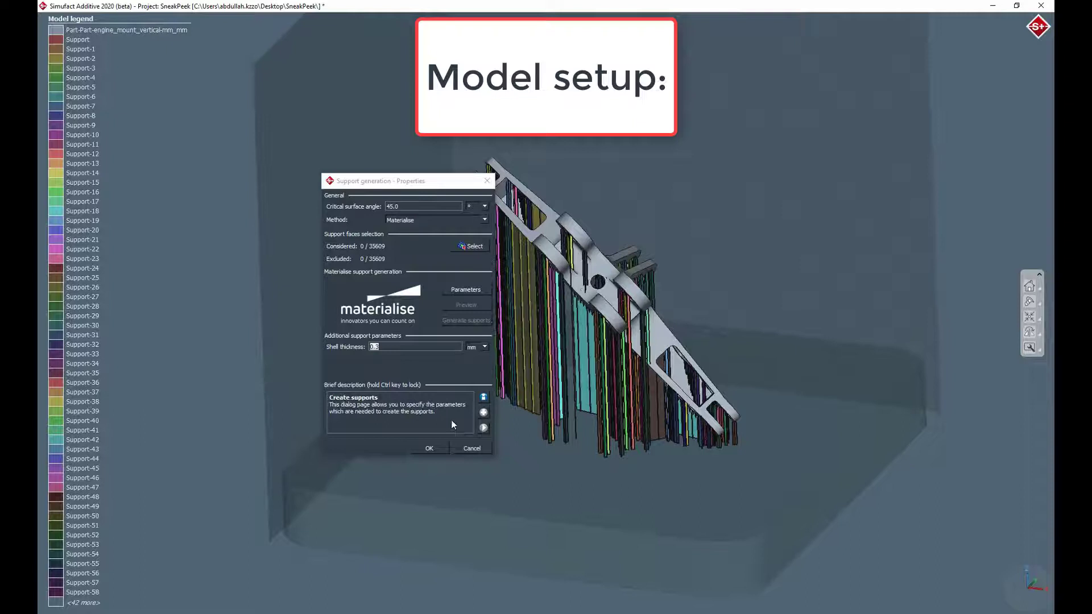
click(429, 449)
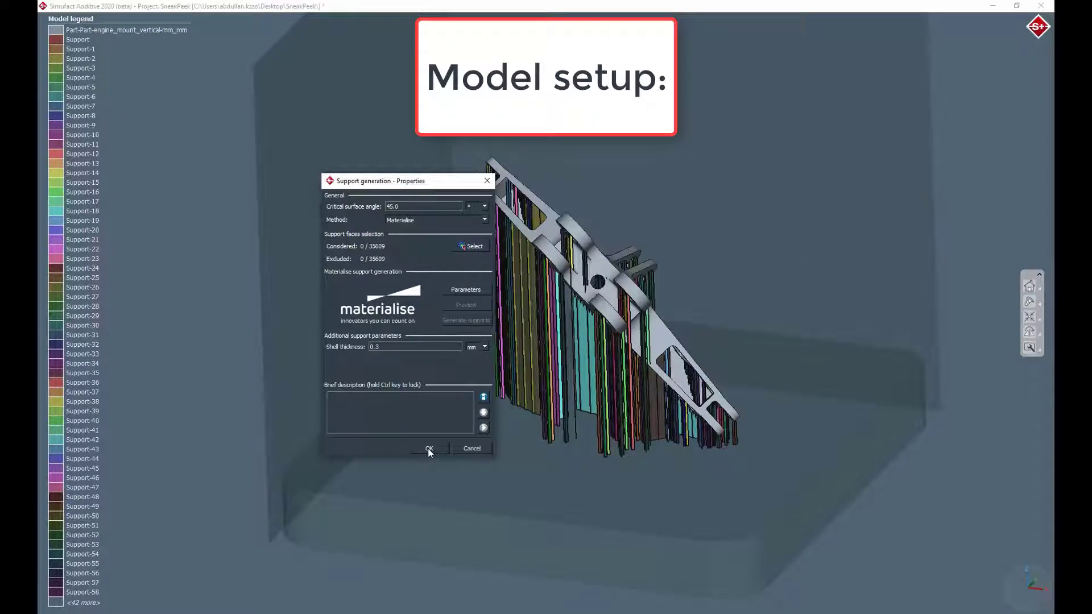
Enable base plate deformation with AlSi10Mg_baseplate as the base plate material
click(428, 449)
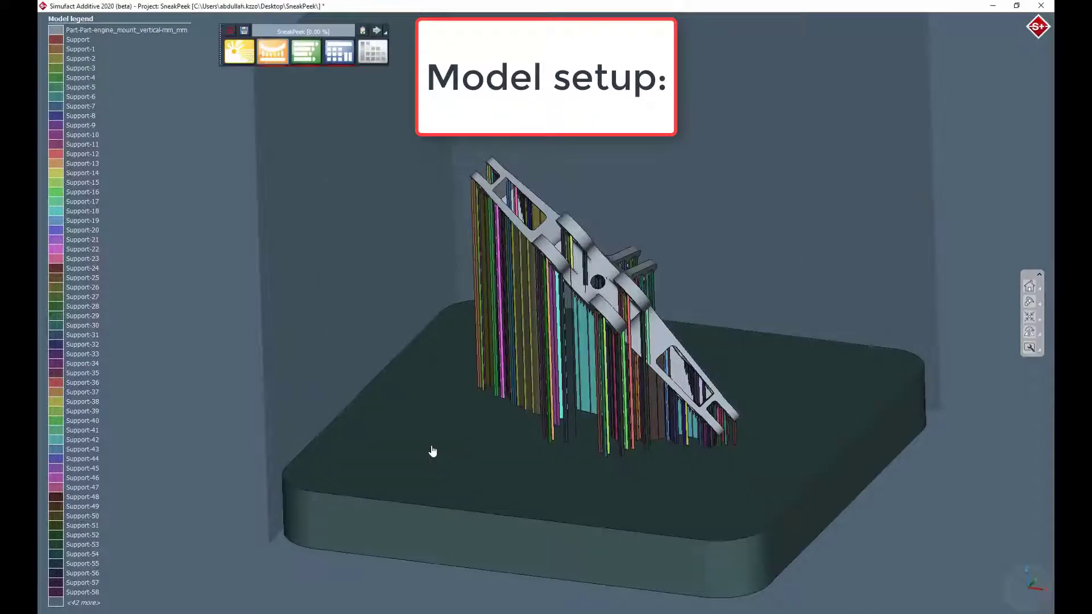
click(272, 56)
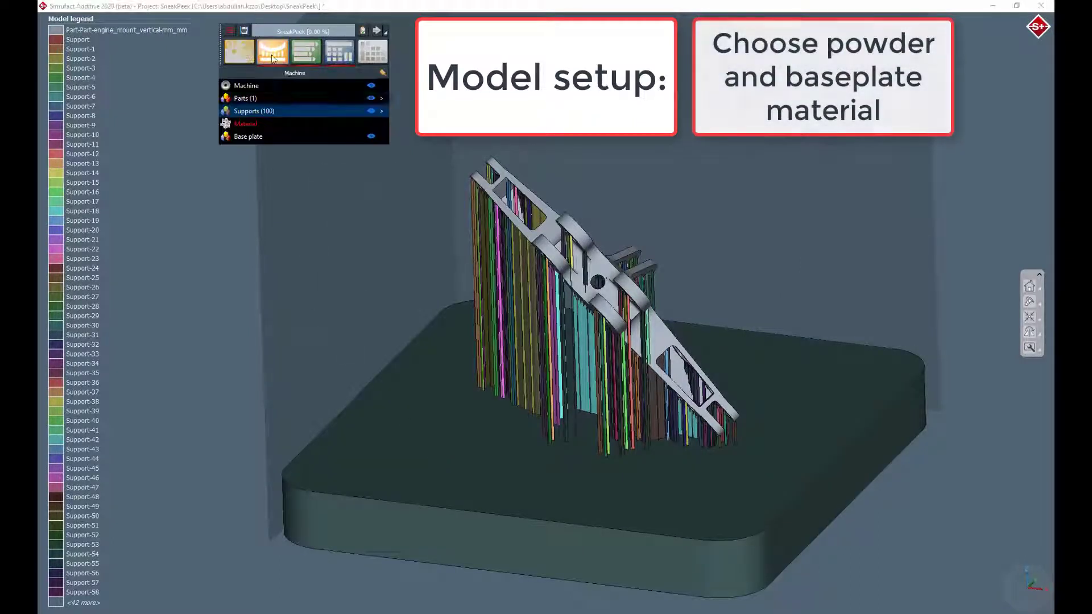
double_click(240, 136)
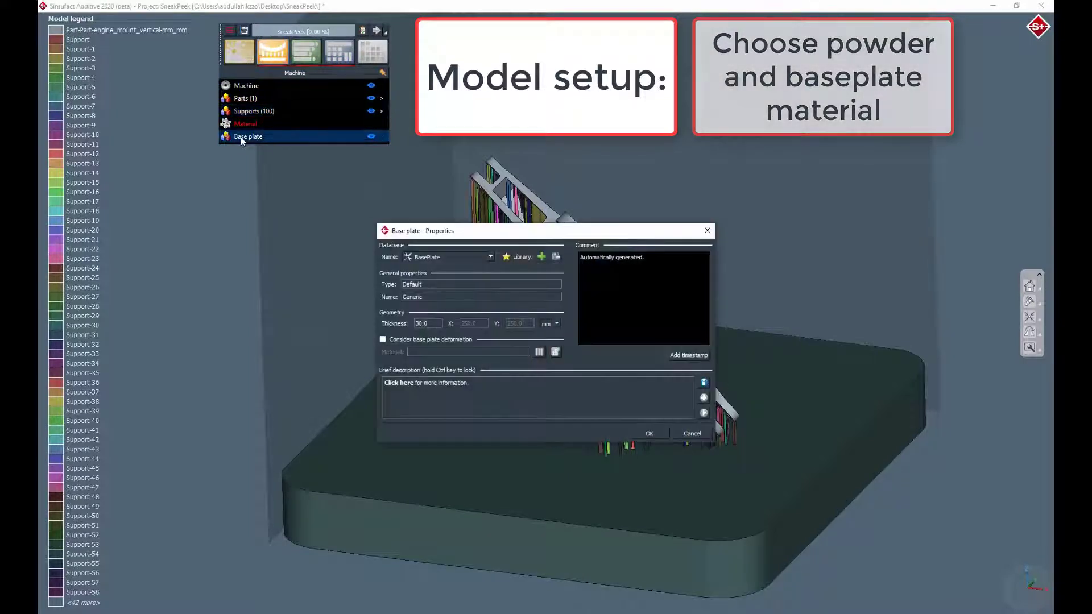
click(383, 339)
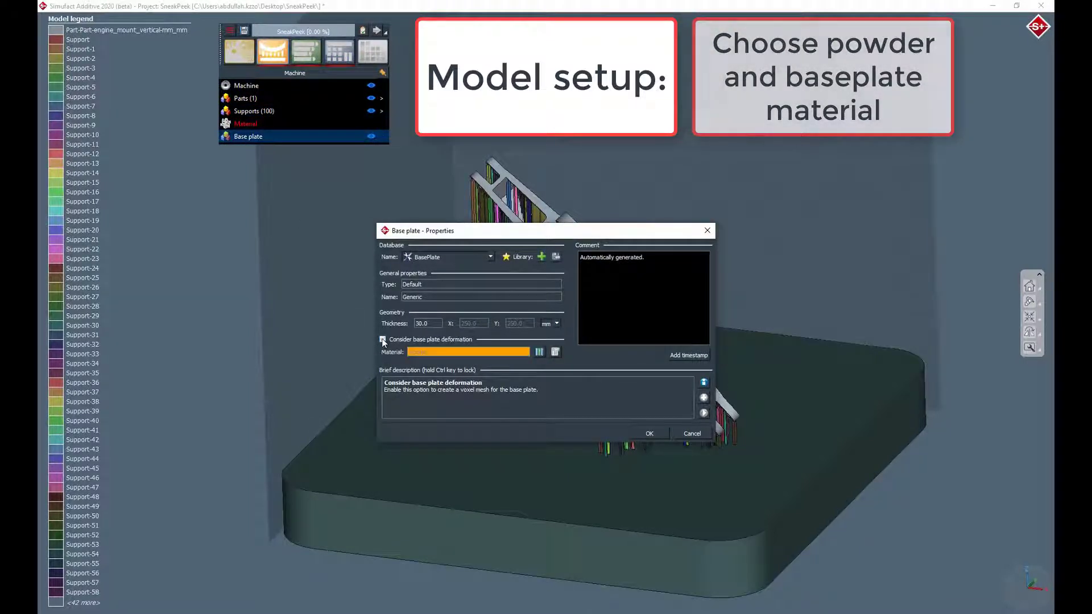
click(539, 353)
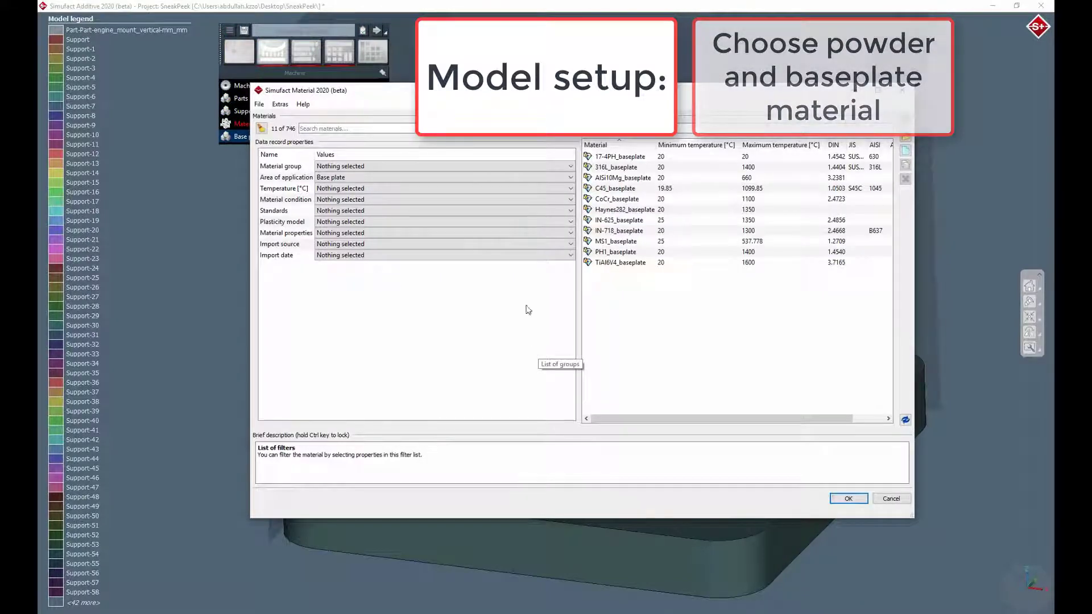
click(614, 178)
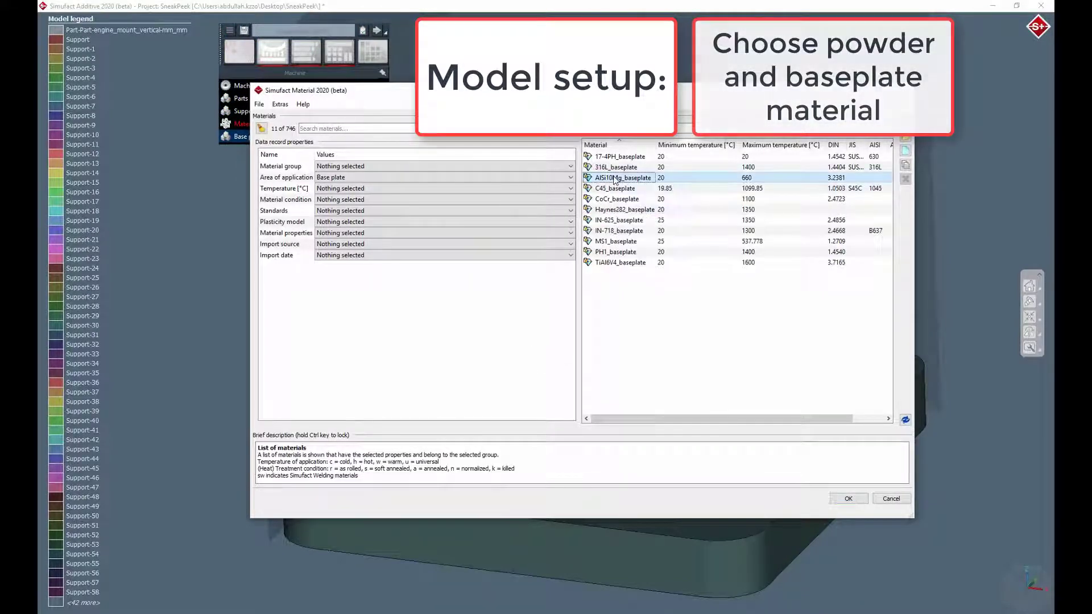
click(846, 499)
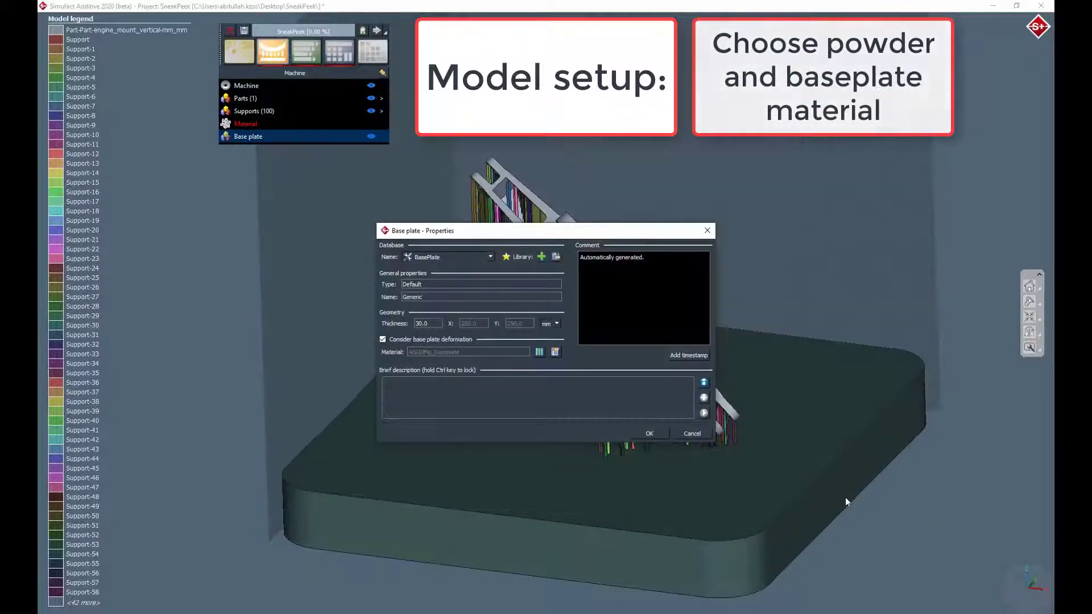
click(648, 433)
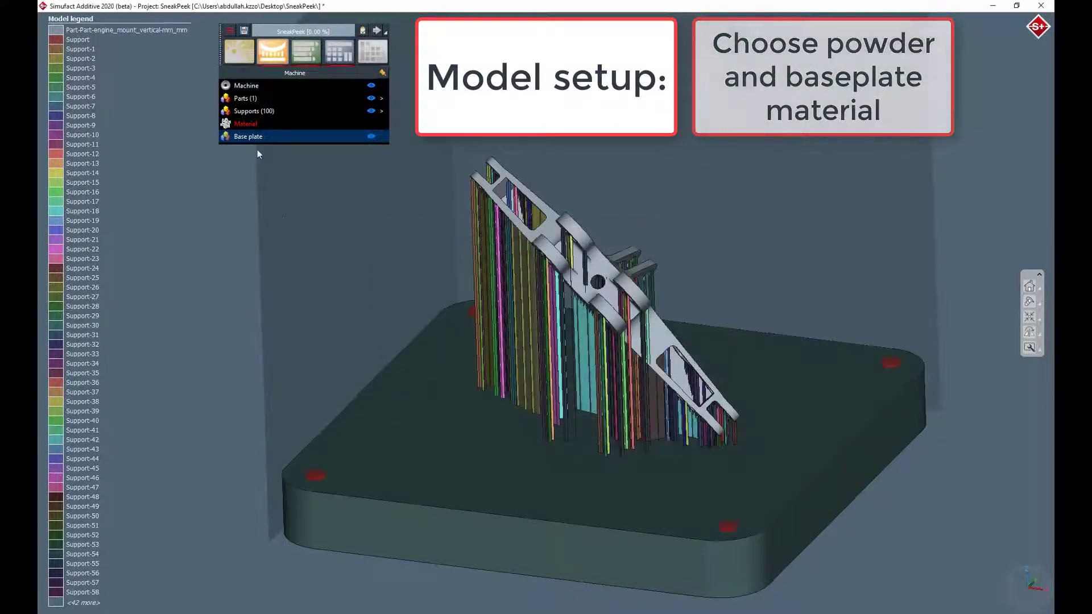
Set the powder material to AlSi10Mg_powder
double_click(250, 123)
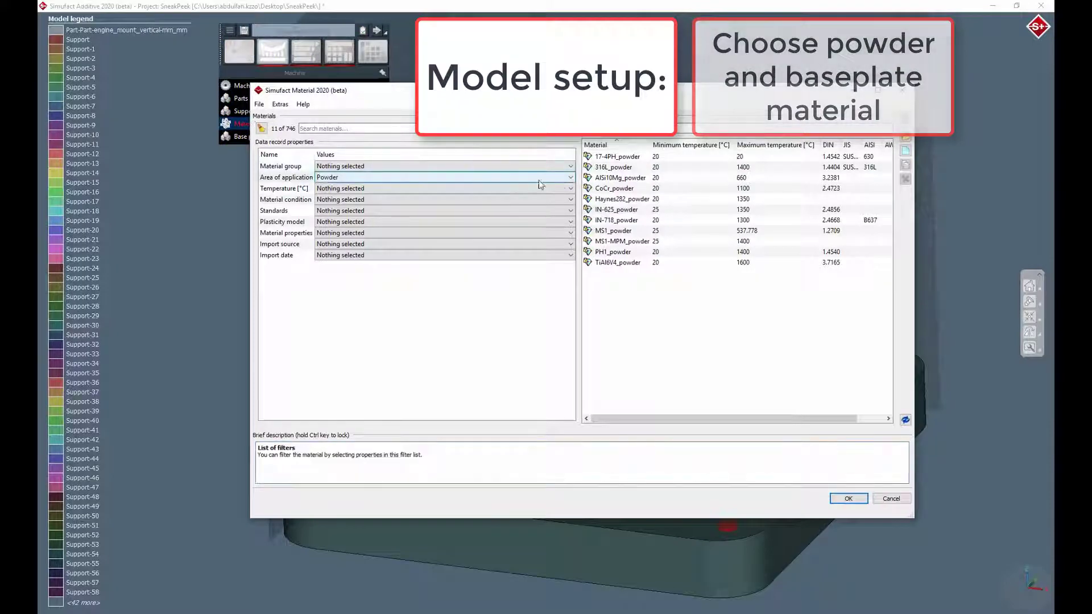
click(620, 178)
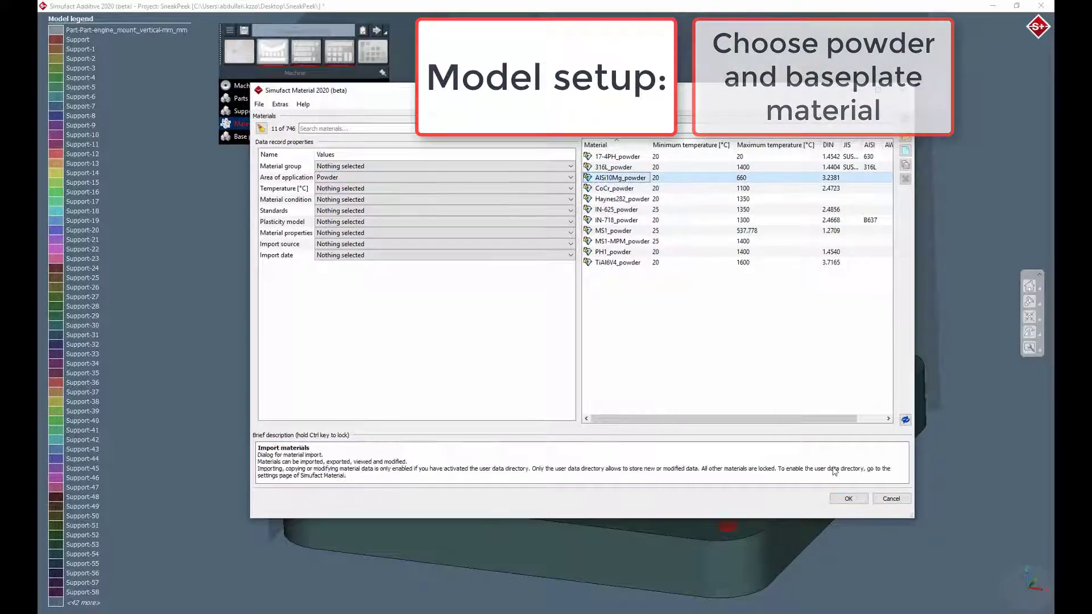
click(847, 499)
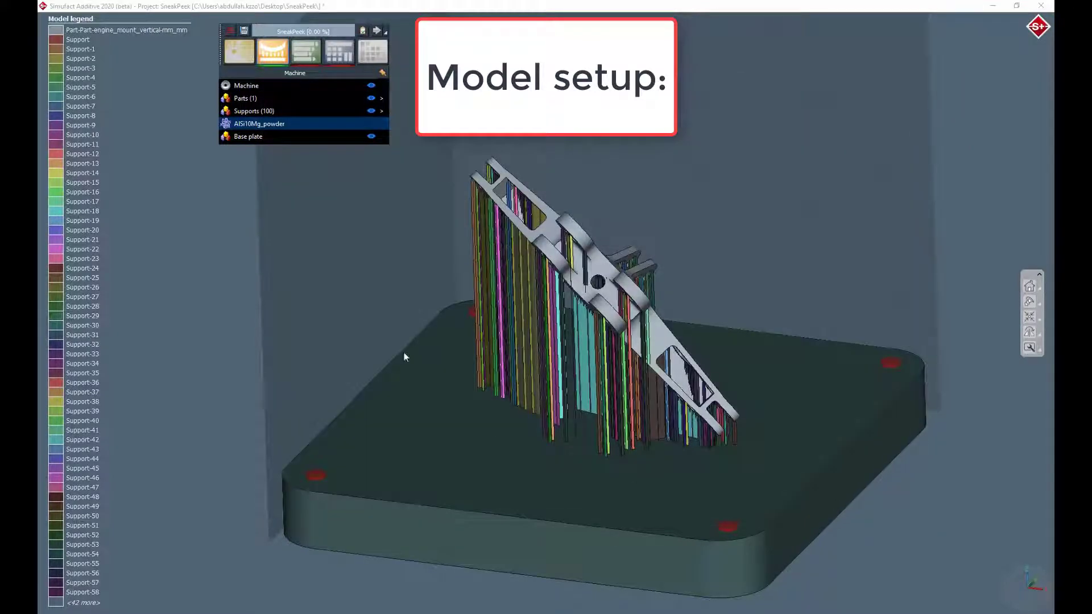
Give the Build stage the AlSi10Mg-200W parameters and reset to the Home view
click(307, 55)
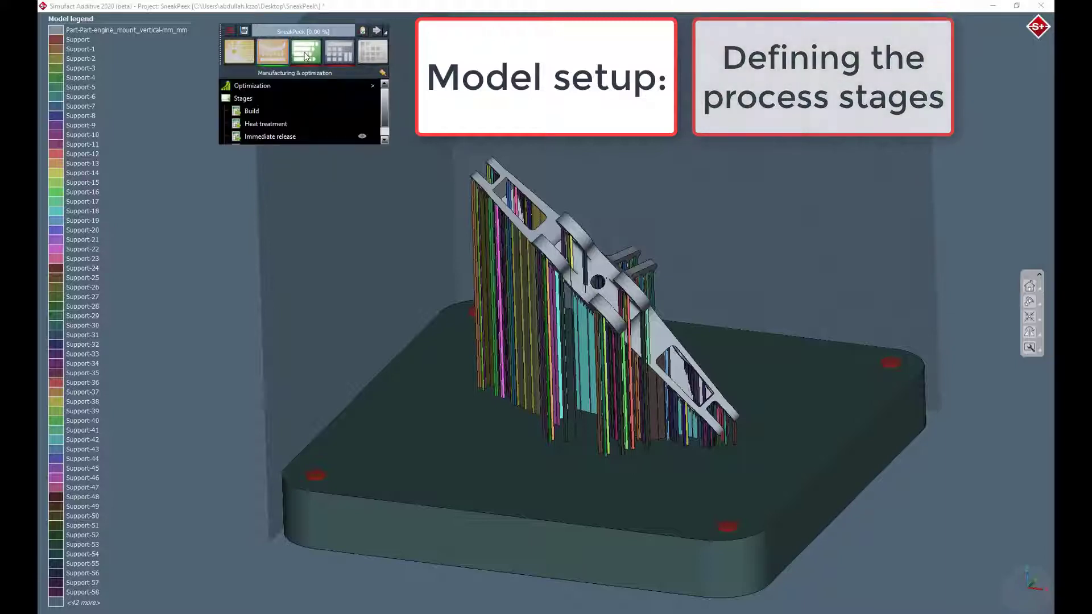
double_click(246, 113)
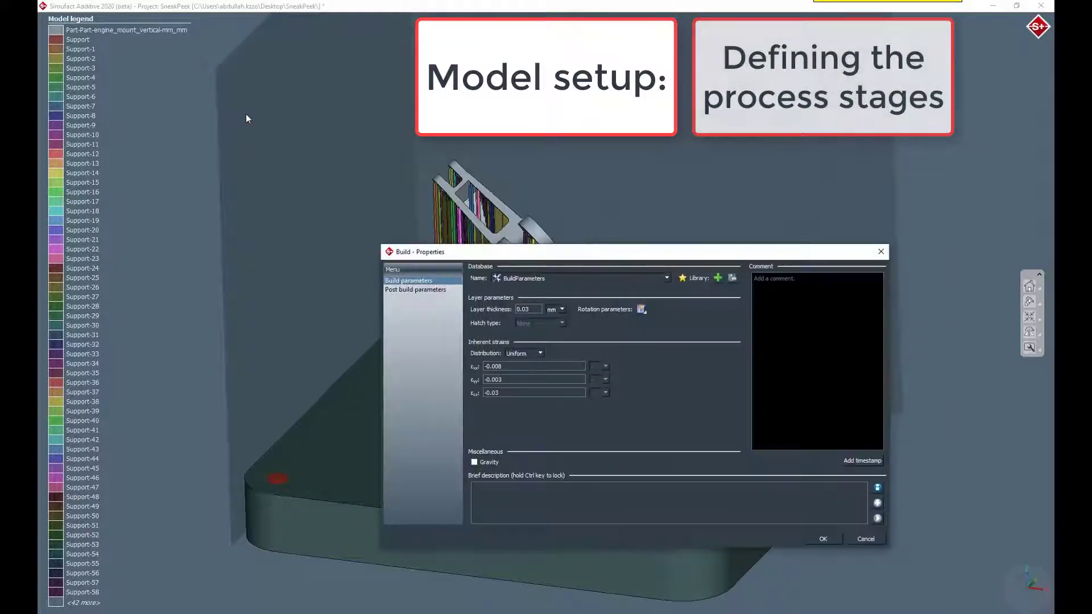
drag(501, 254, 263, 249)
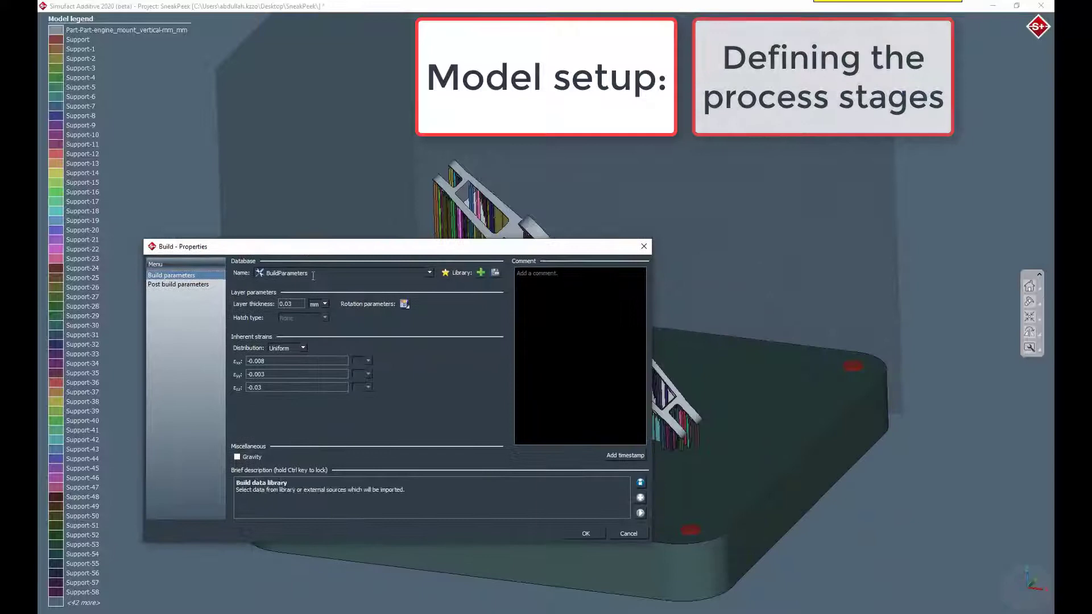
click(428, 274)
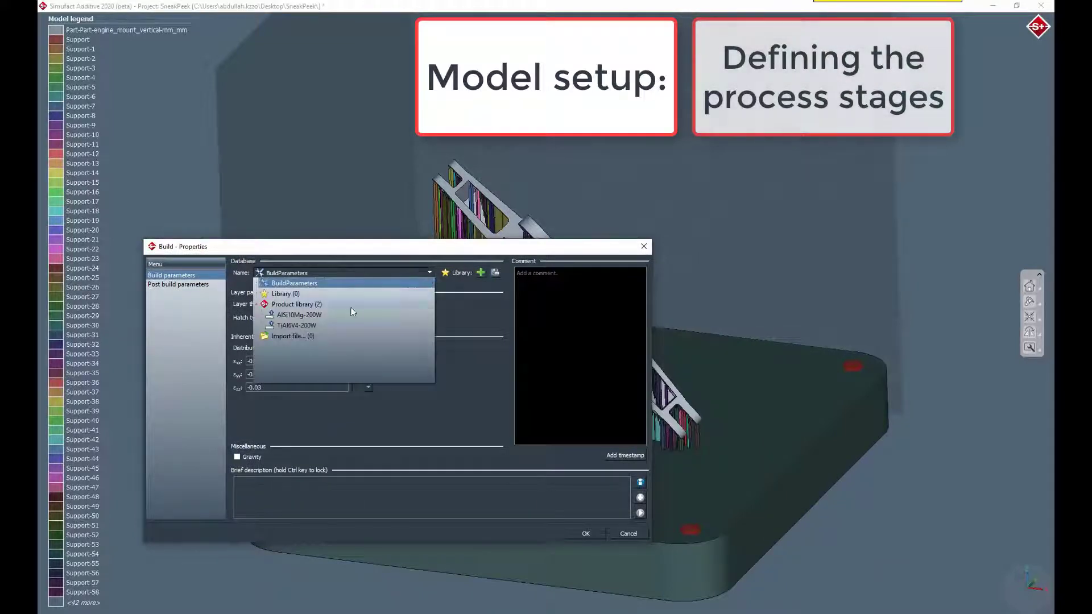
click(312, 312)
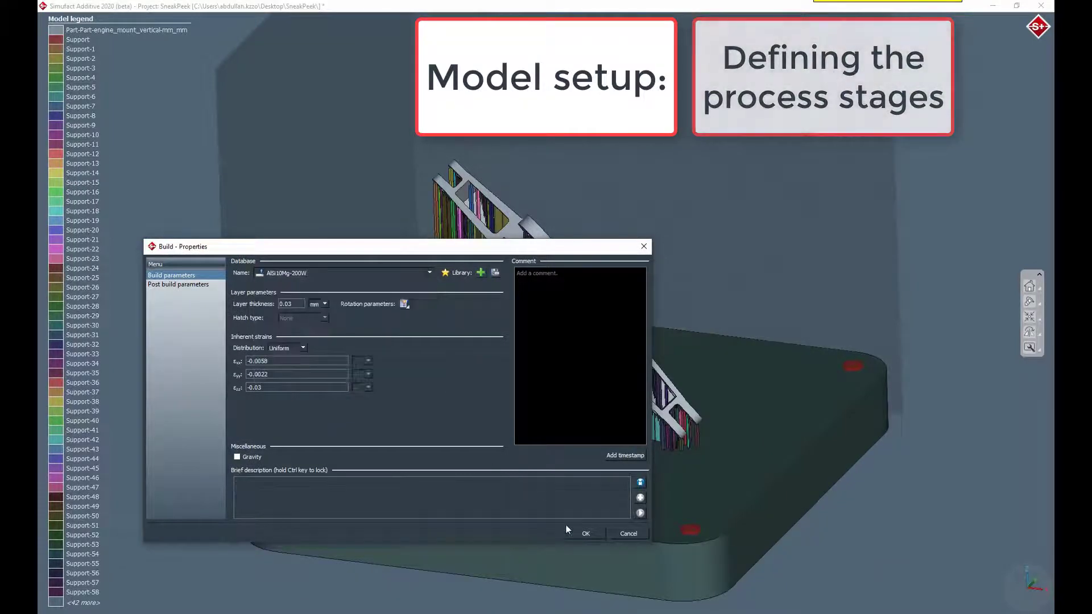
click(586, 533)
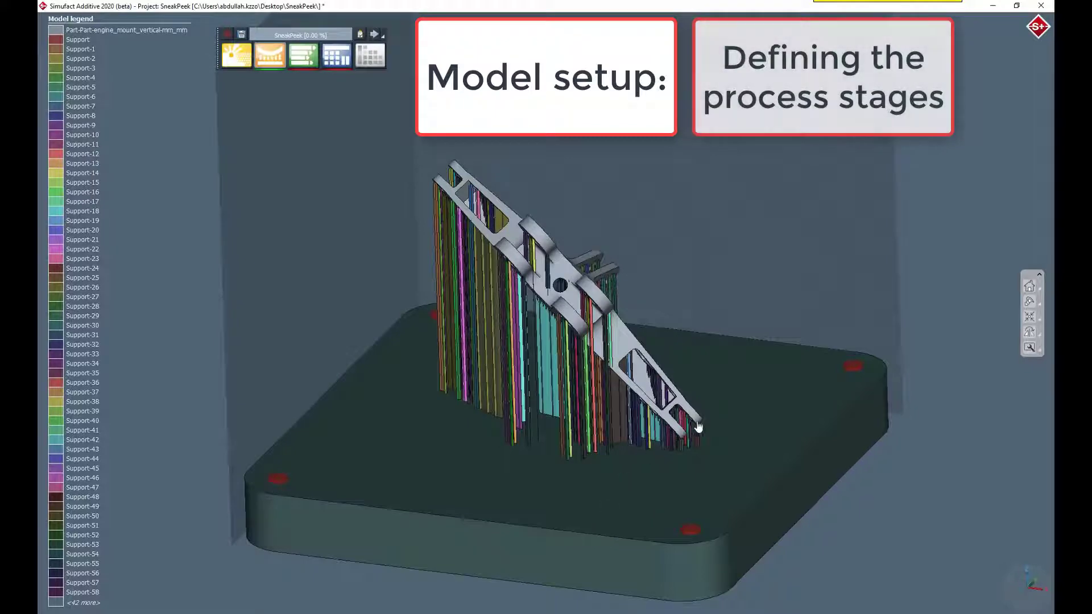
click(1029, 284)
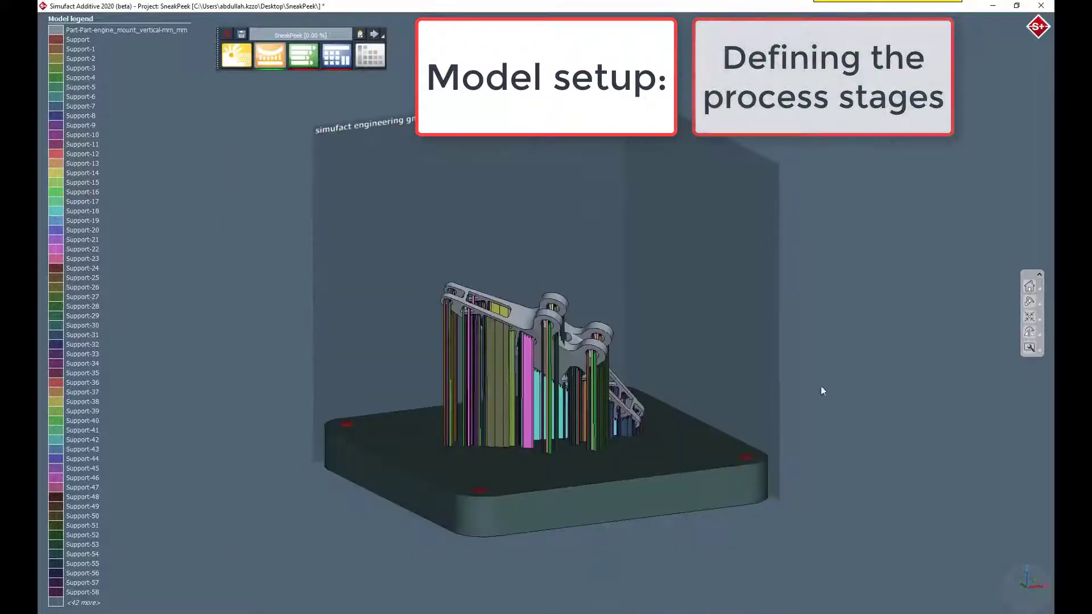
Make Heat treatment a transient heat treatment using the ALSi10Mg-3h-400C temperature curve
click(269, 55)
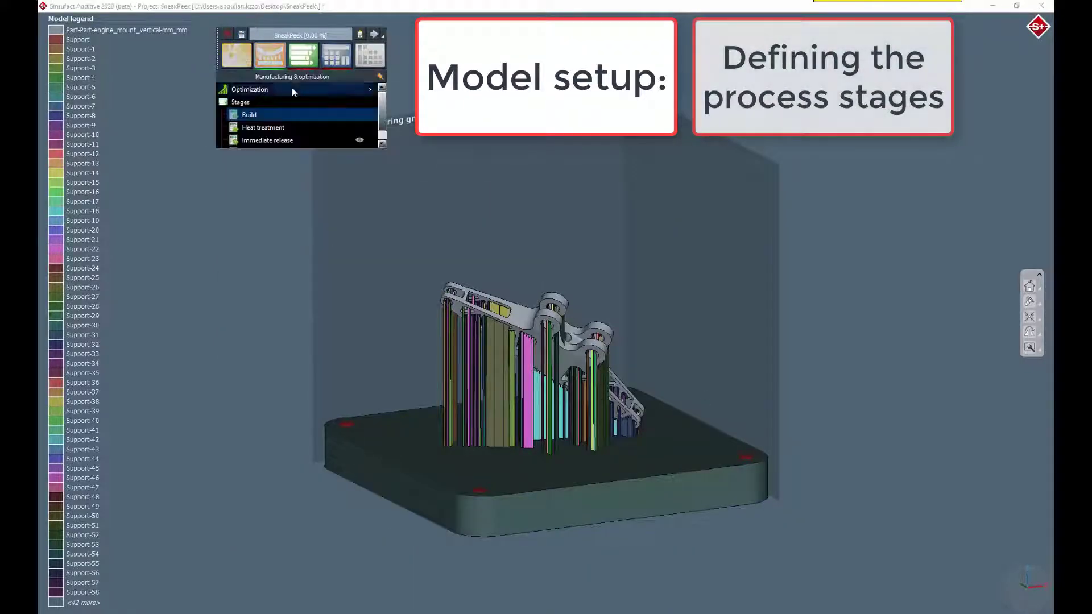
double_click(277, 128)
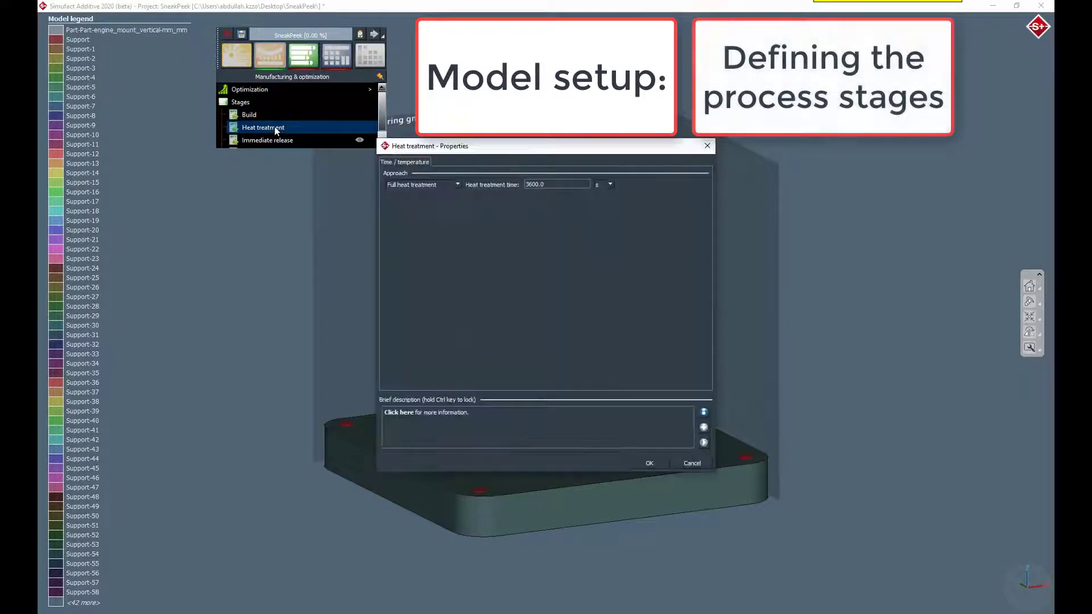
click(458, 185)
click(441, 199)
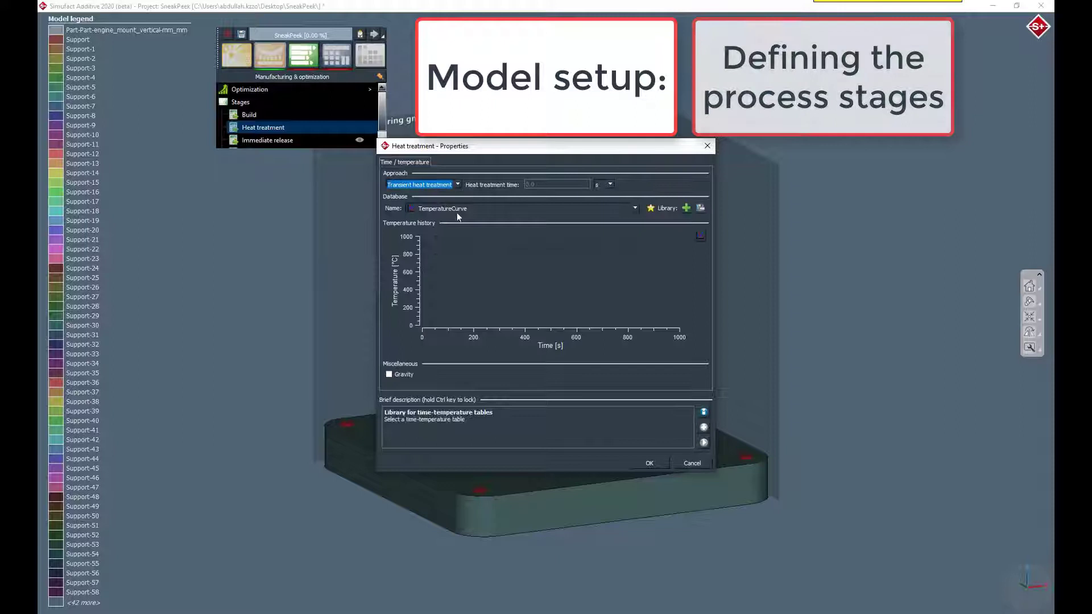
click(635, 209)
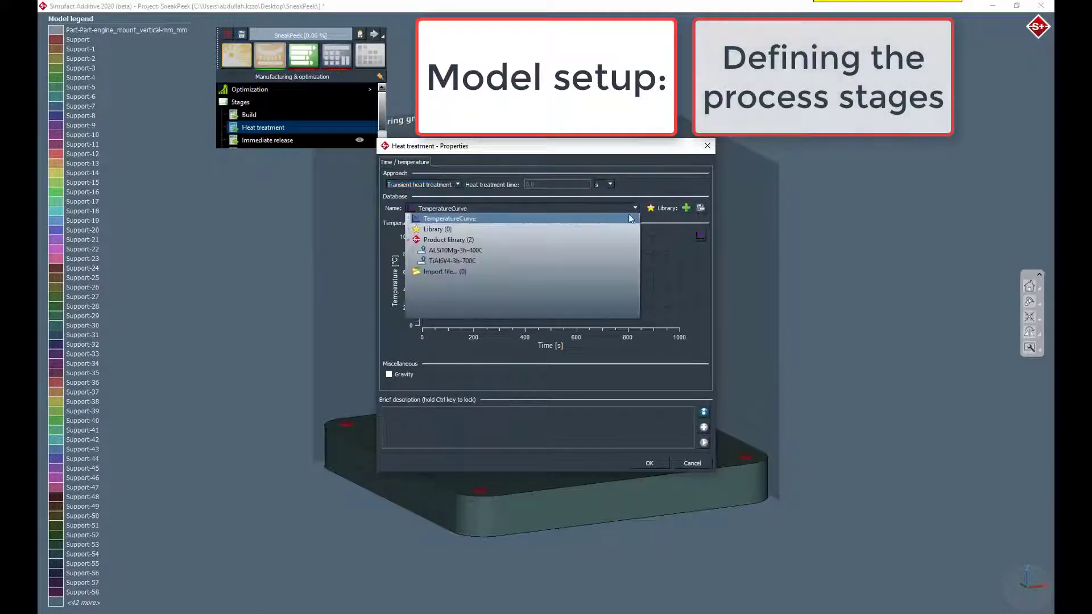
click(465, 250)
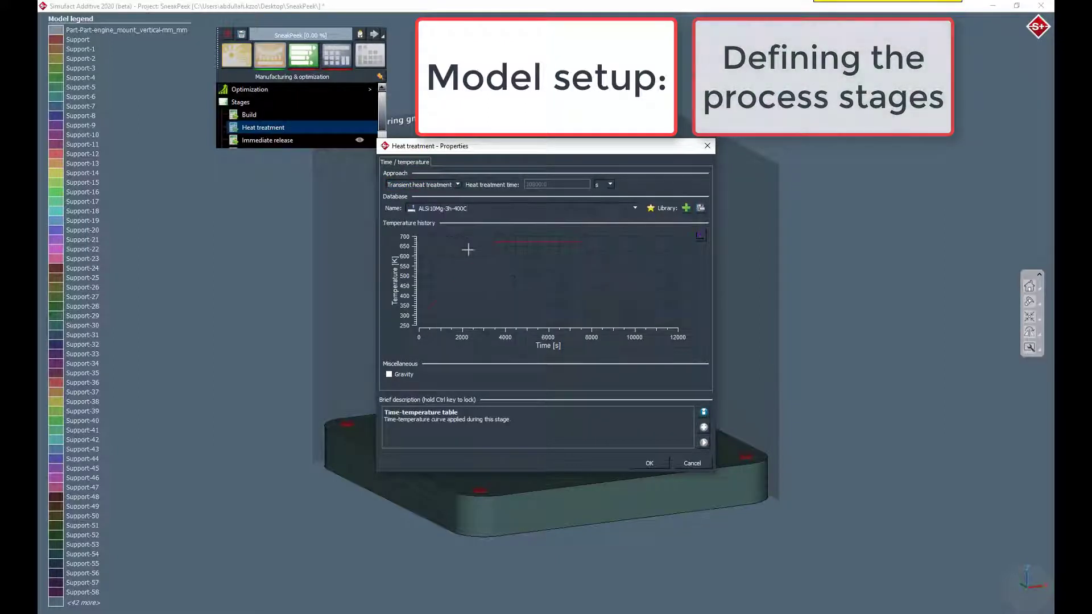
click(649, 463)
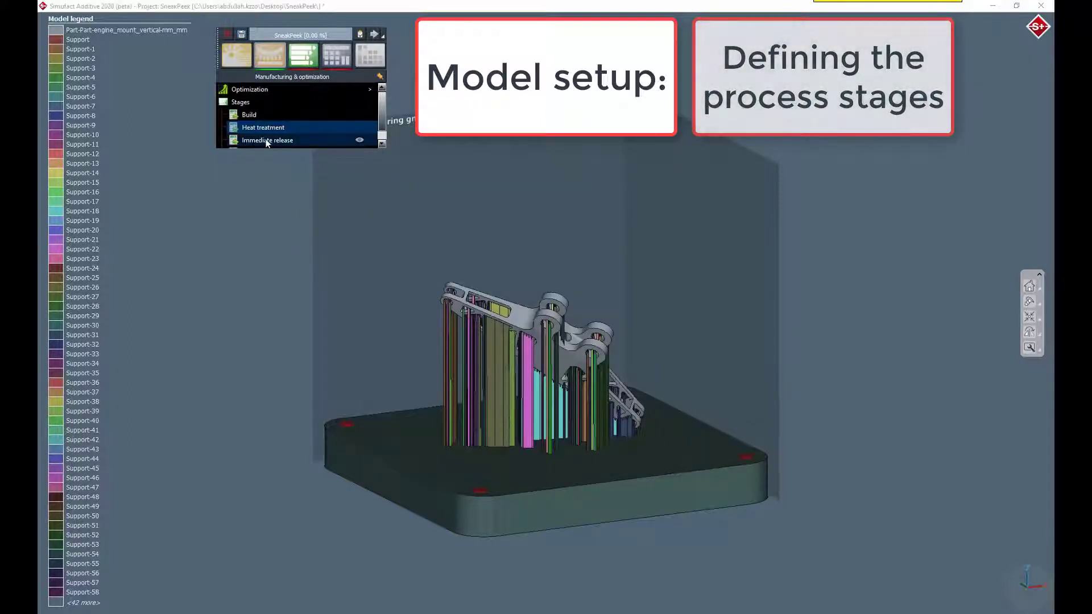
Assign all supports to the Support removal stage
click(360, 140)
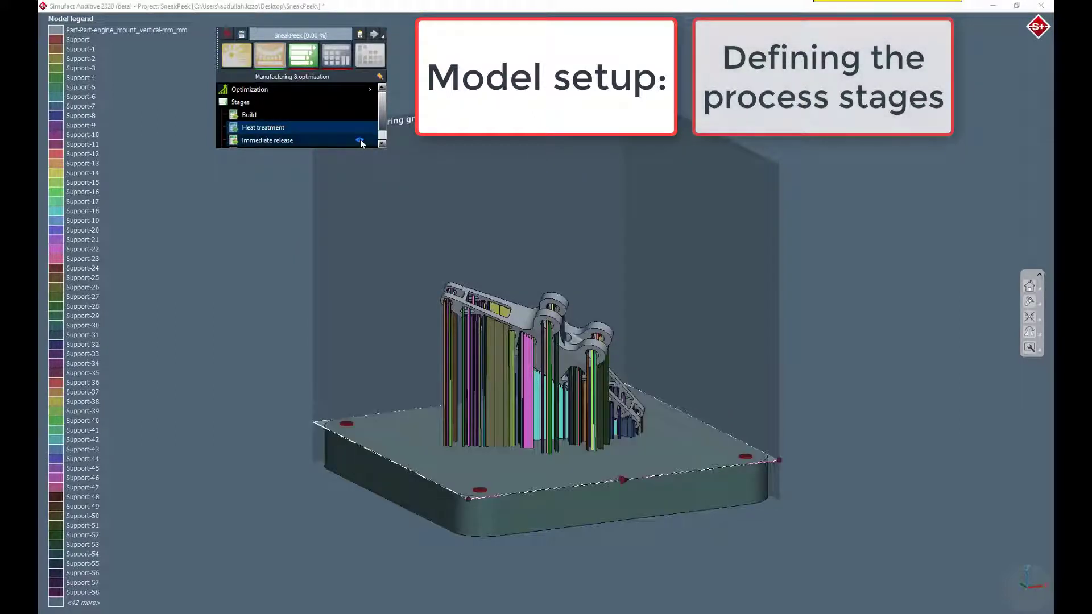
click(360, 140)
scroll(316, 118, down, 1)
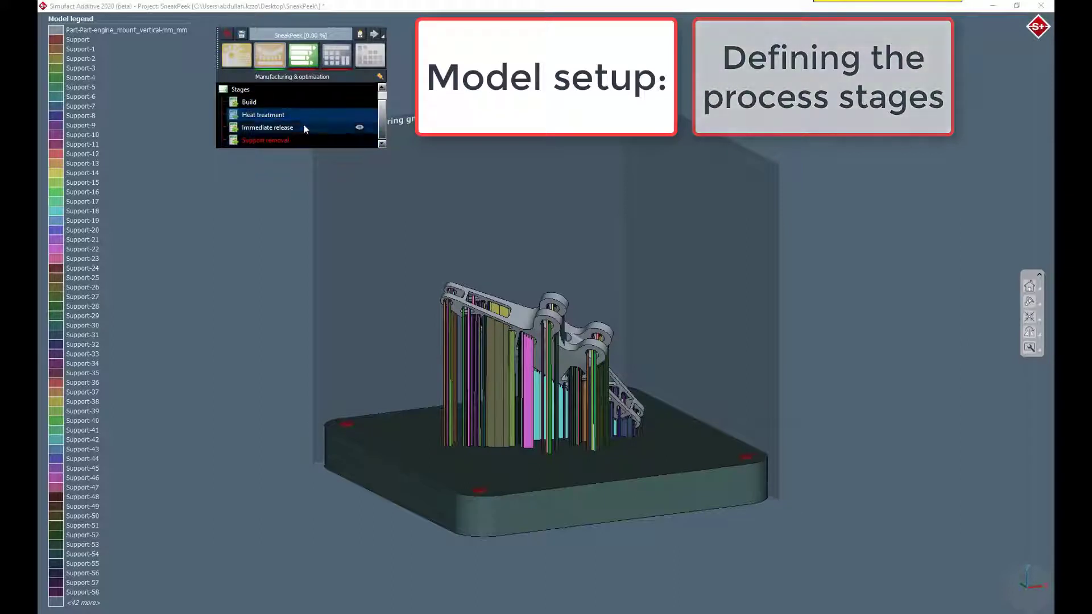
double_click(269, 140)
click(546, 266)
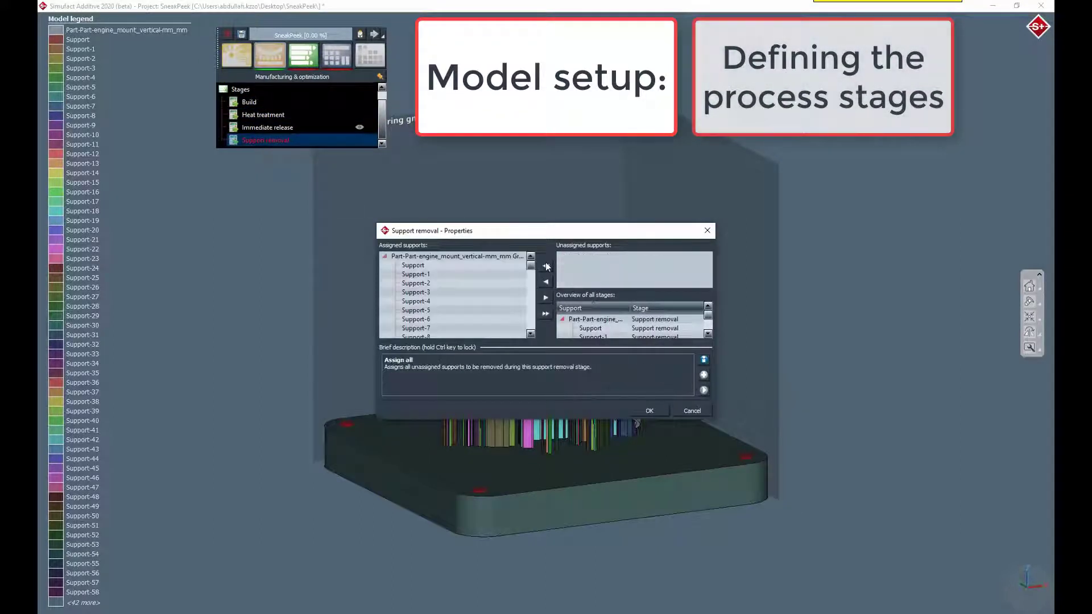
click(653, 410)
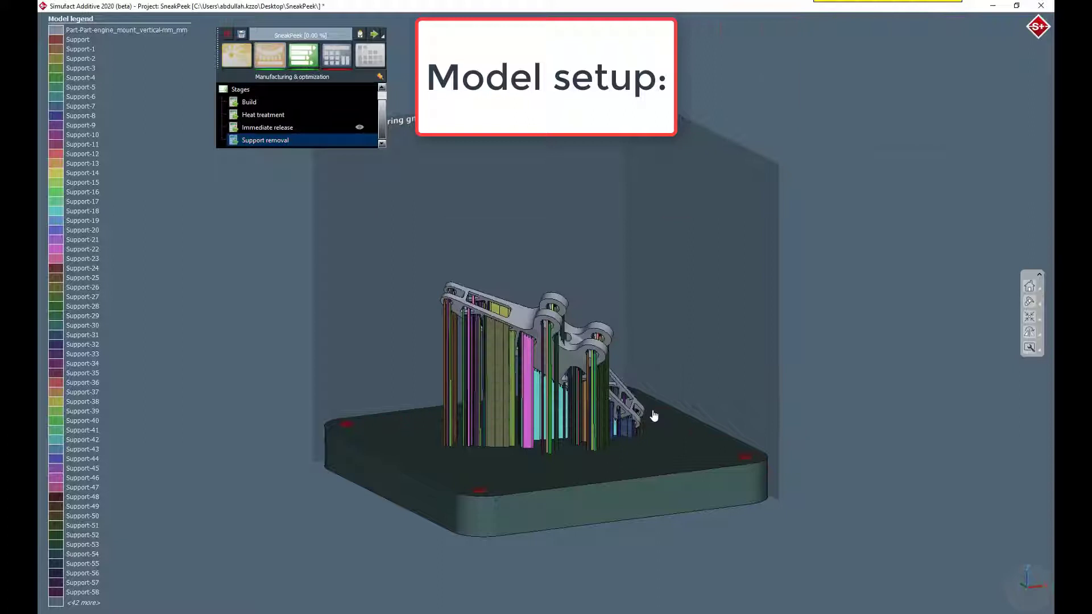
Enlarge the model legend font to Large and bring up the mesh settings
right_click(80, 109)
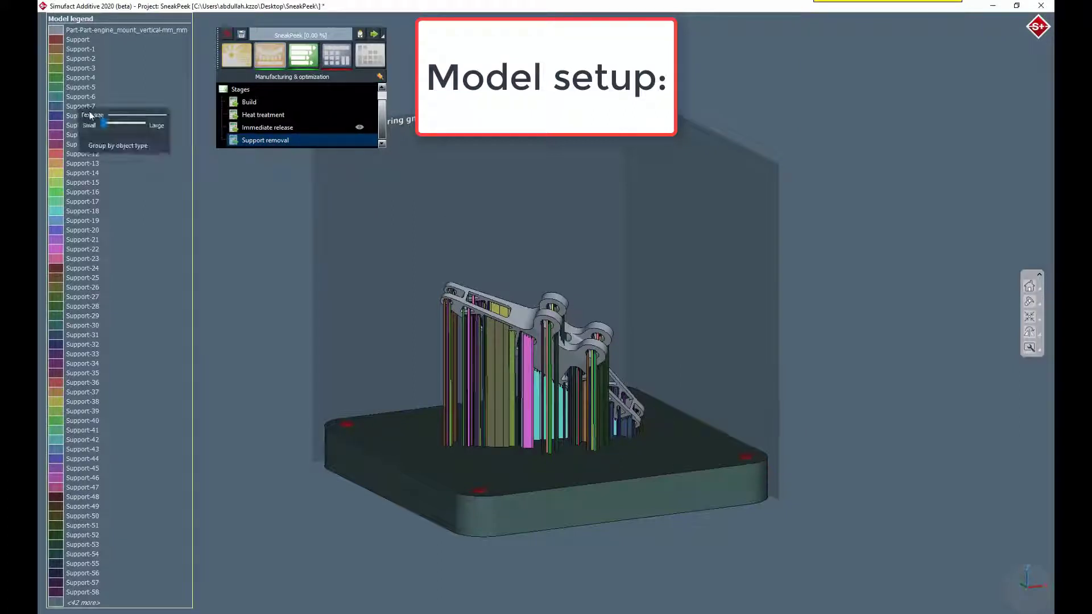
drag(104, 124, 160, 125)
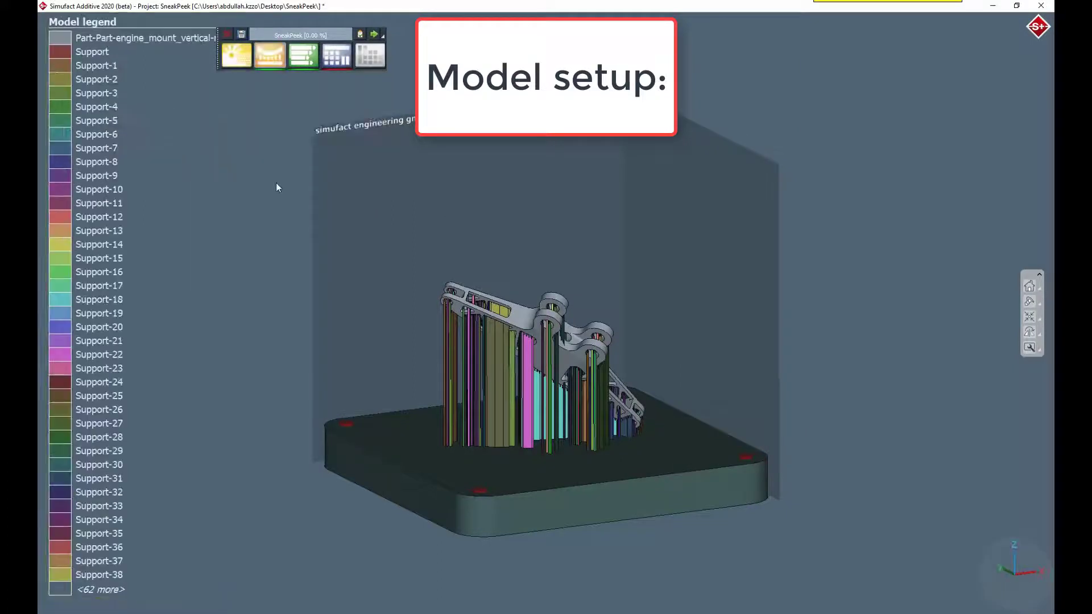
click(336, 57)
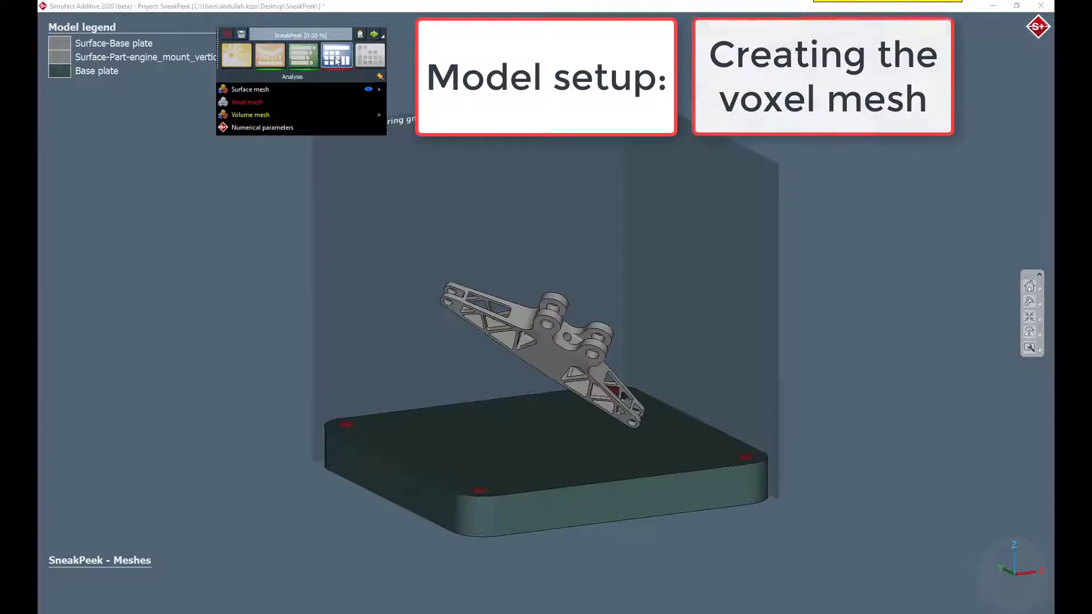
Set a non-uniform 1.6 × 1.6 × 2 mm voxel mesh with manual 6 mm base plate voxels
click(248, 102)
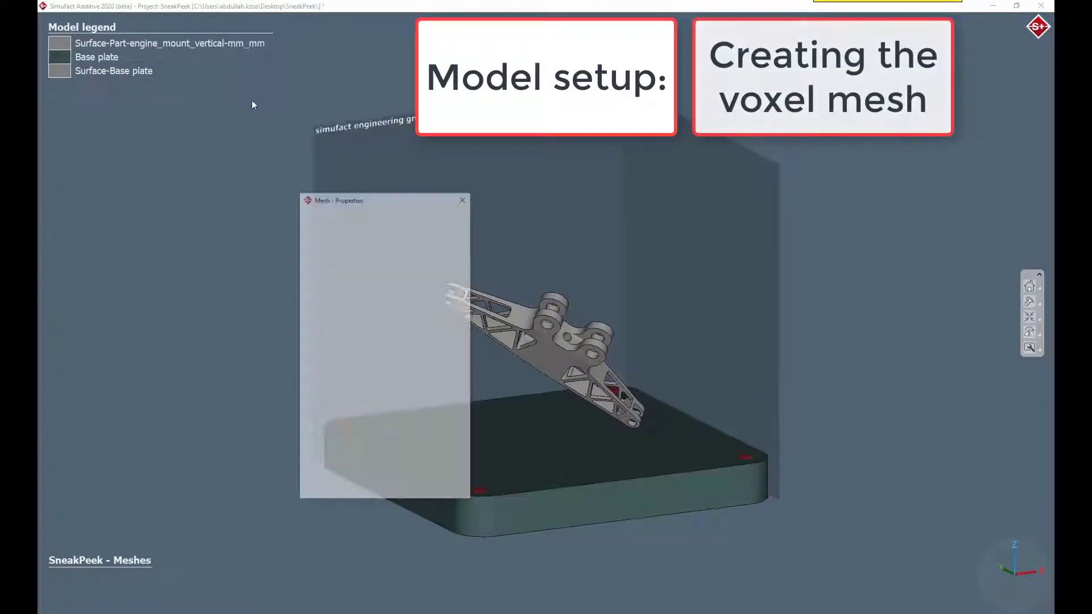
click(397, 223)
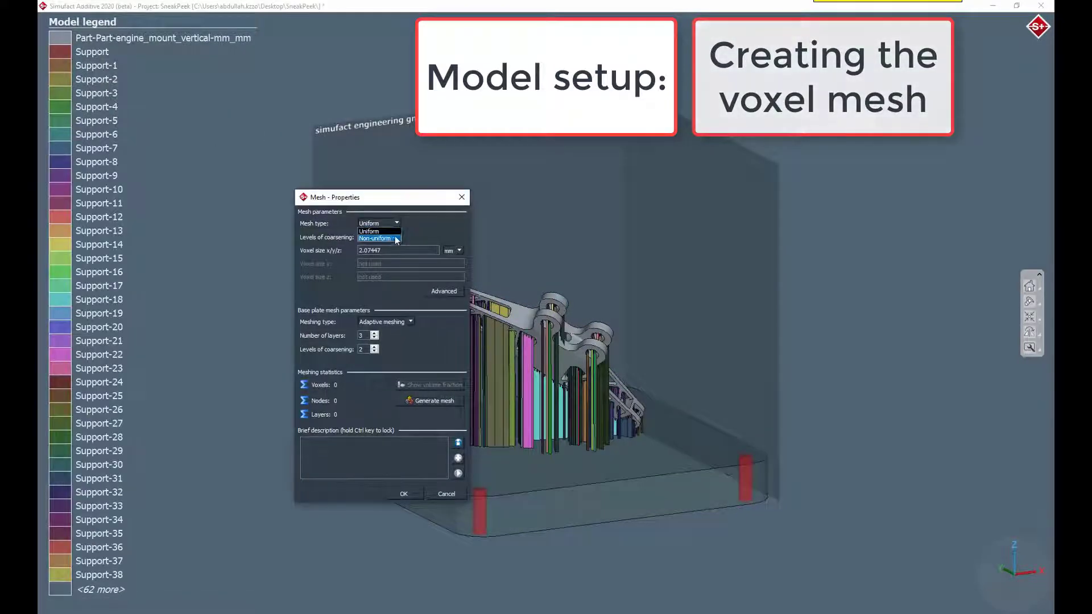
click(390, 238)
text(1)
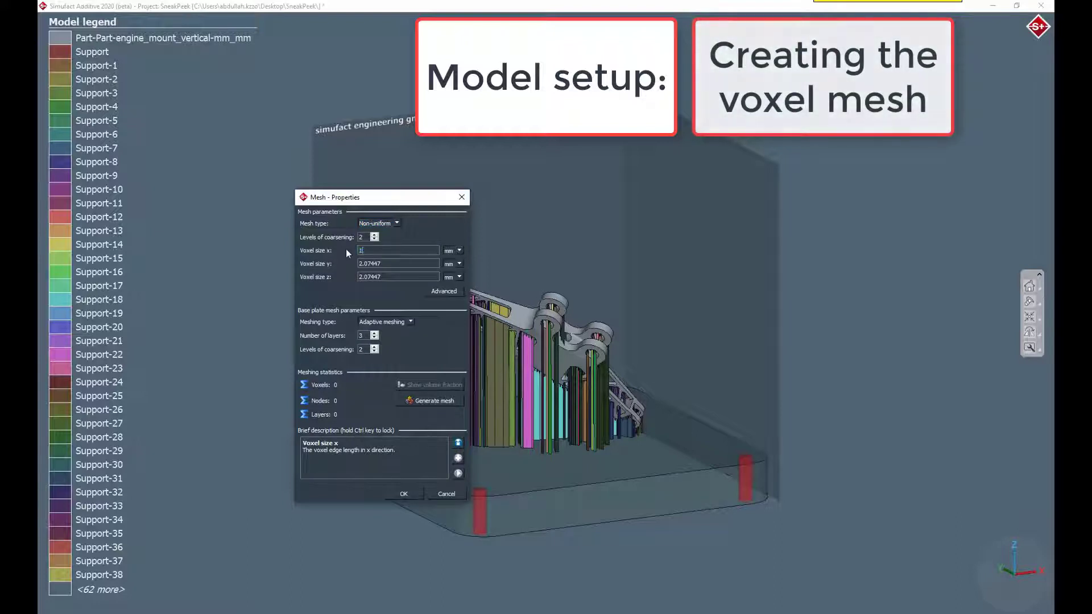
text(.6)
double_click(386, 264)
text(1.6)
double_click(385, 277)
text(2)
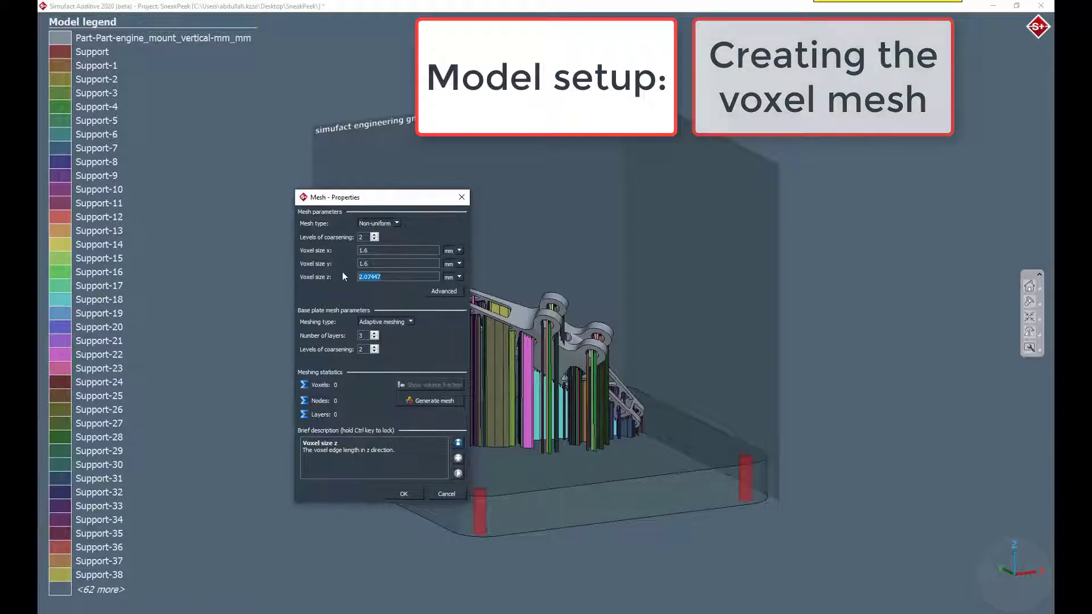
click(386, 322)
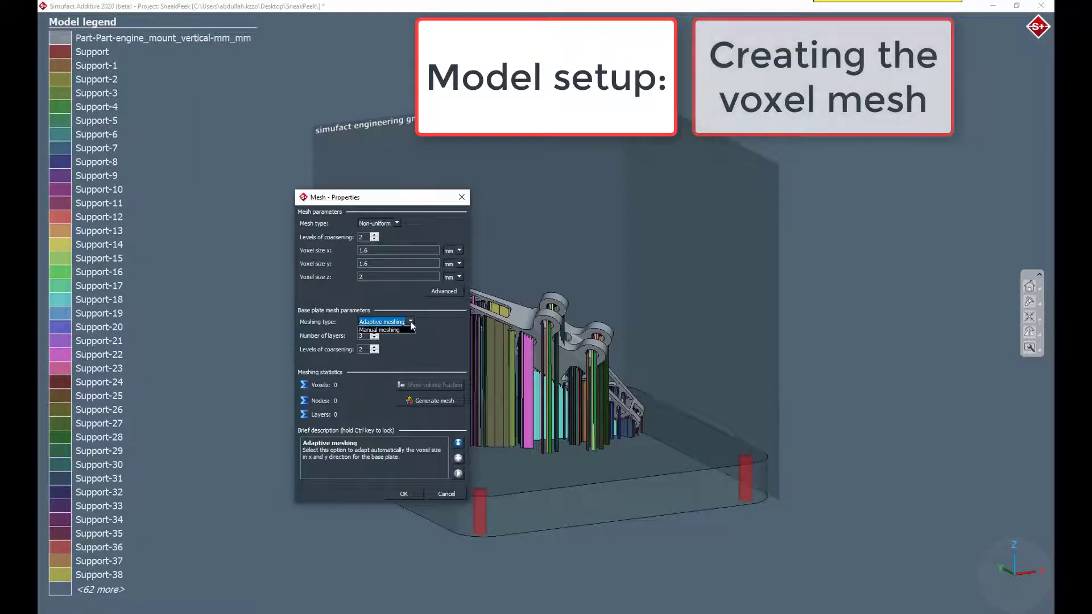
click(403, 337)
double_click(370, 348)
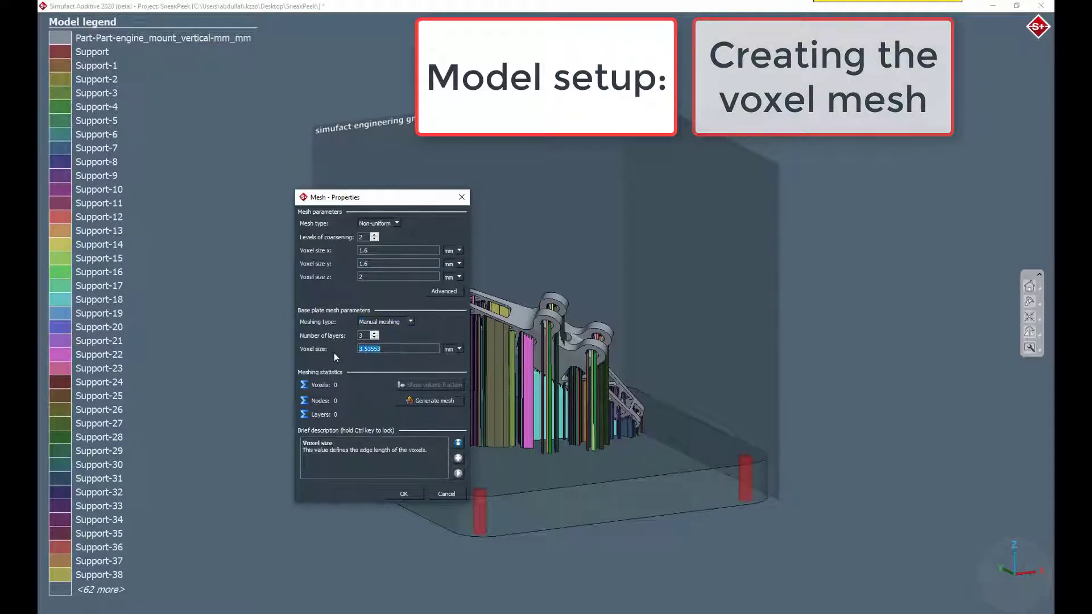
text(6)
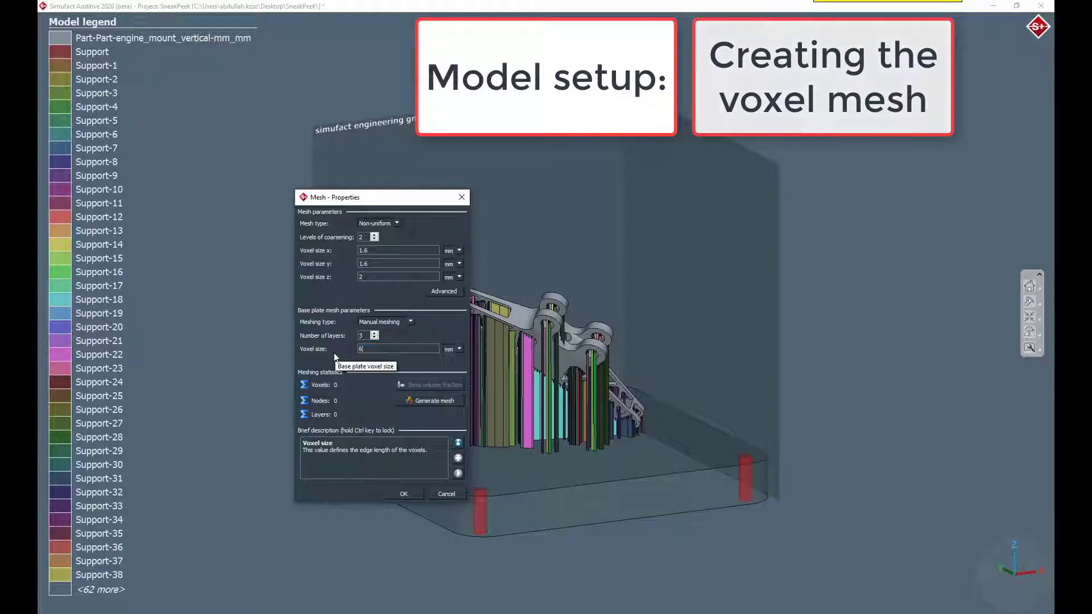
Generate the voxel mesh and briefly display its volume fraction colouring
click(431, 400)
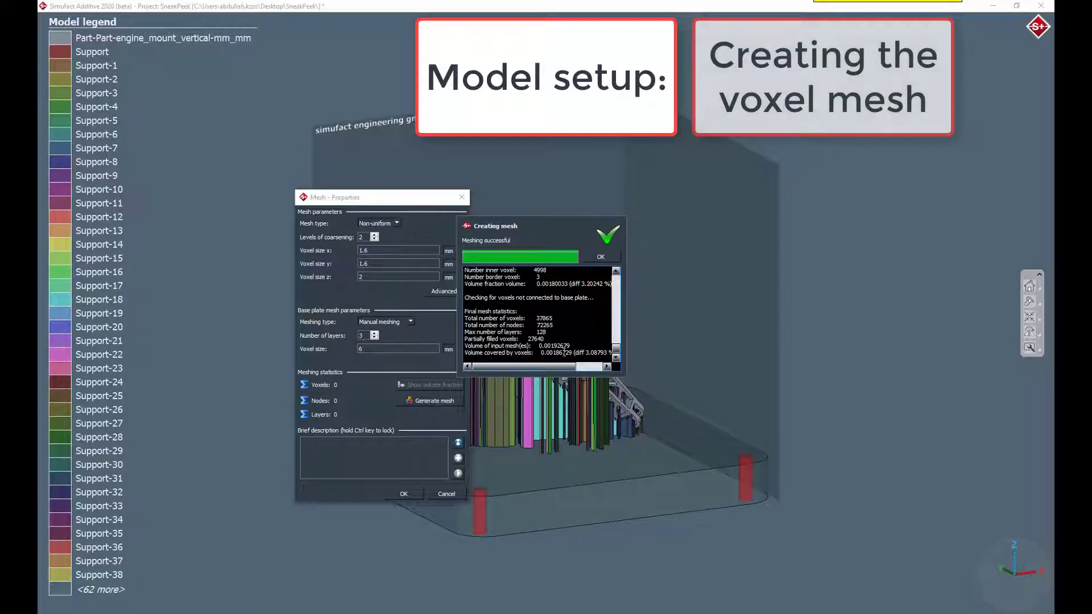
click(601, 257)
scroll(609, 273, up, 5)
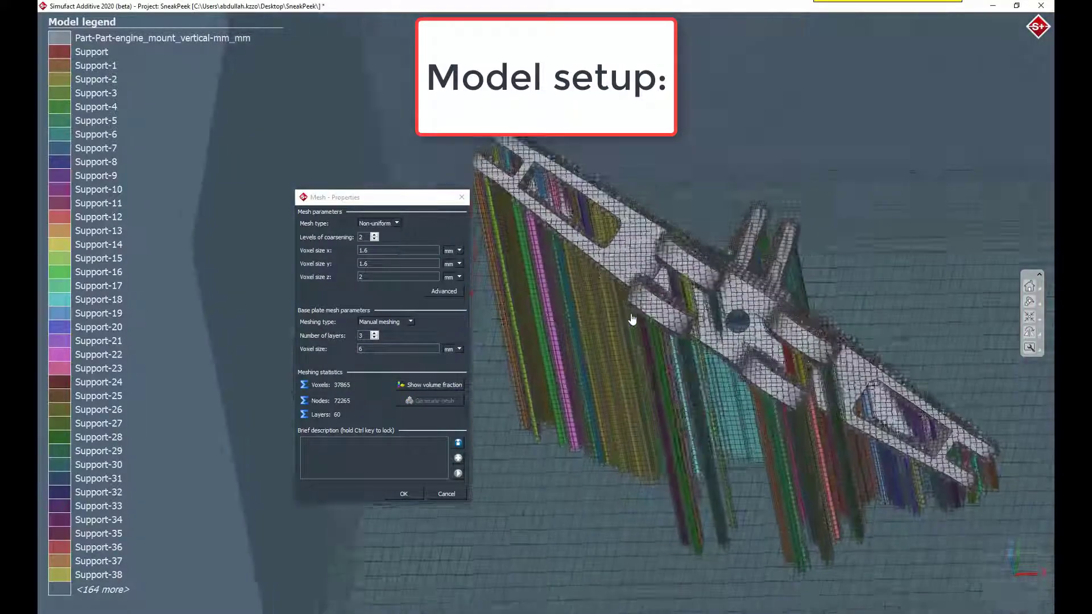
middle_drag(631, 319, 580, 330)
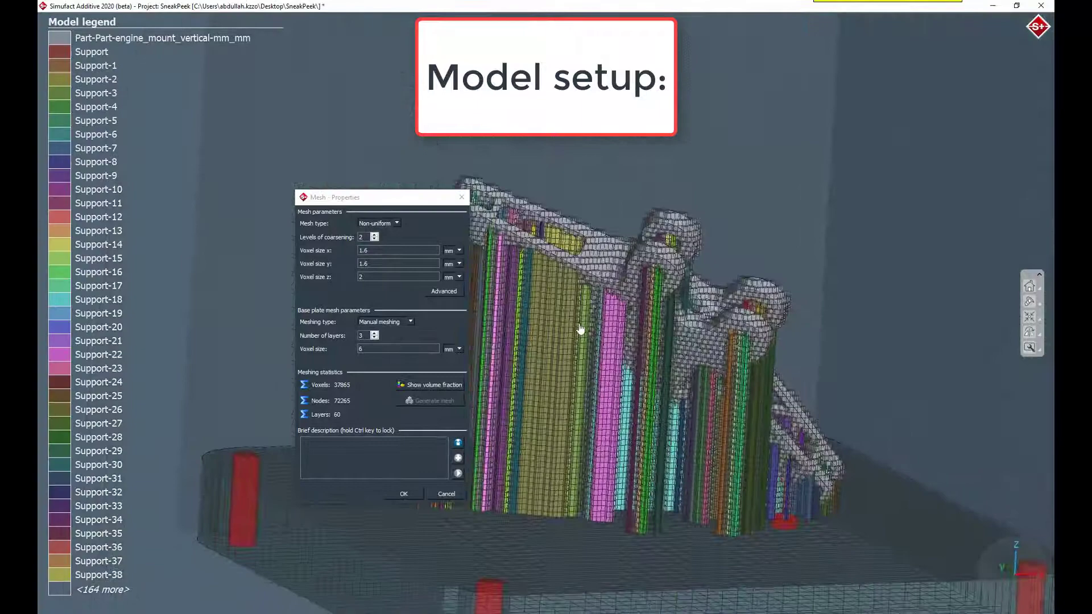
click(439, 383)
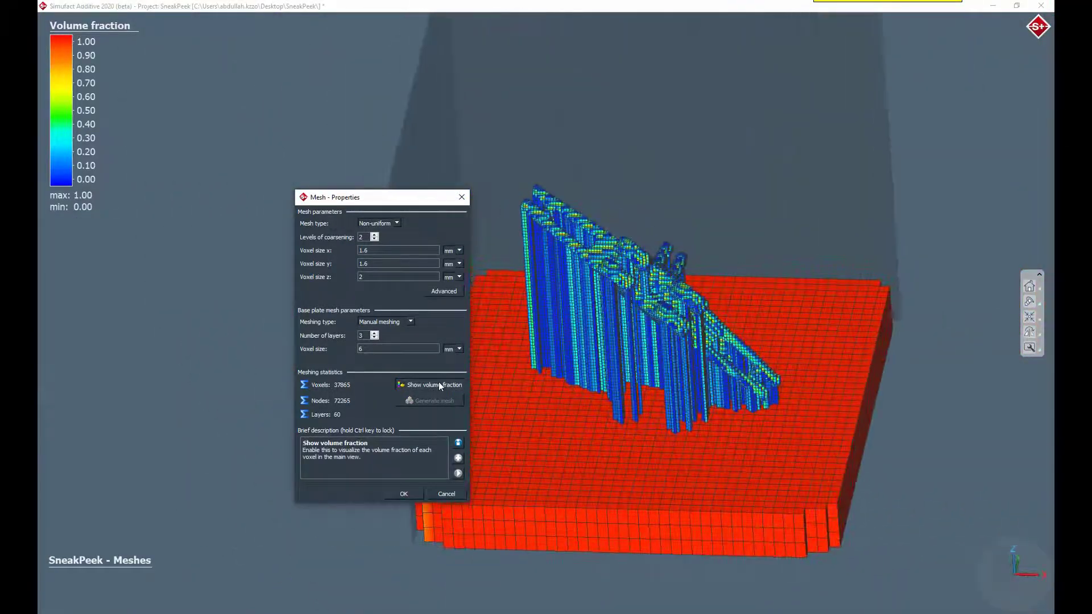
click(438, 385)
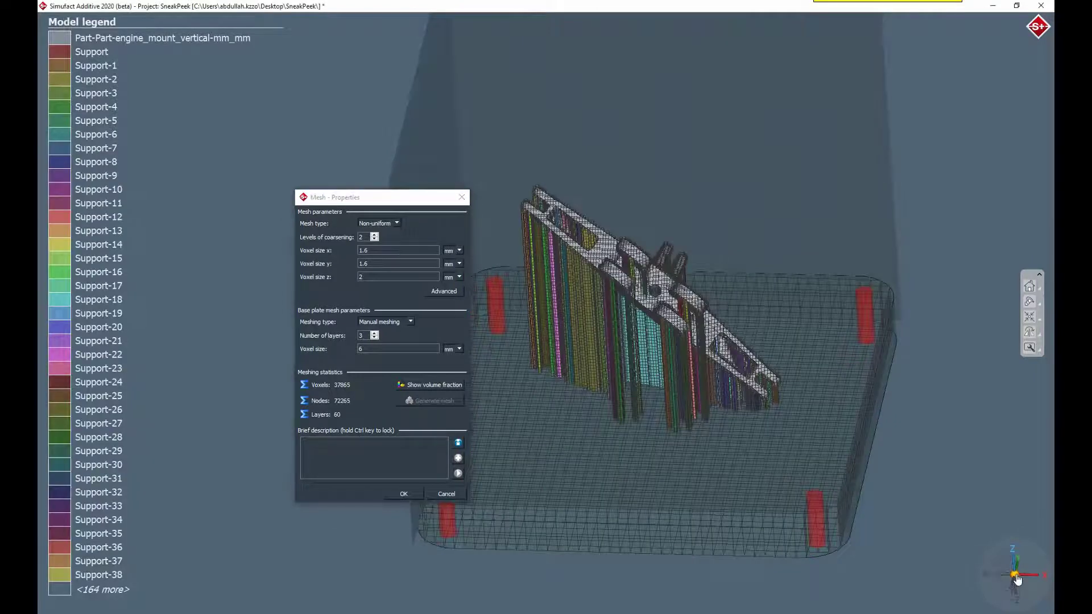
Accept the mesh properties, save and run the SneakPeek simulation, then play back the equivalent stress results
click(996, 578)
click(402, 494)
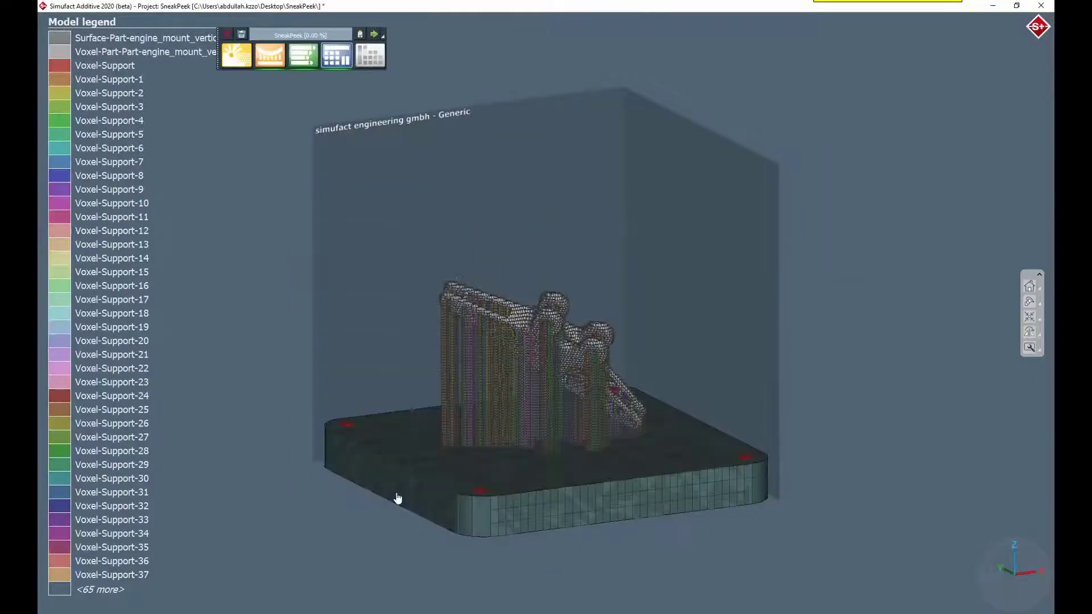
click(374, 35)
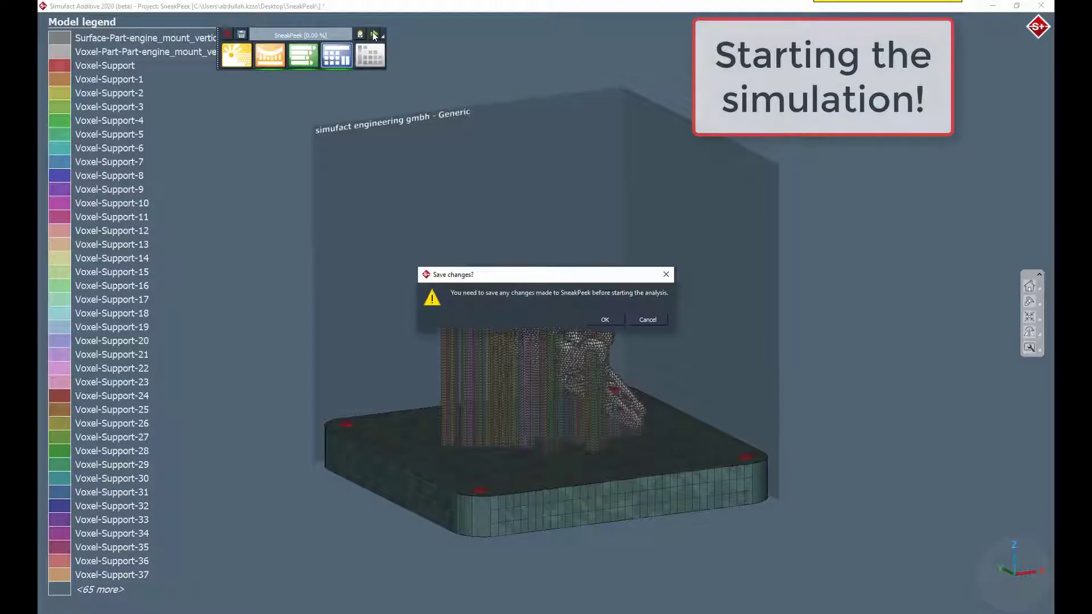
click(604, 320)
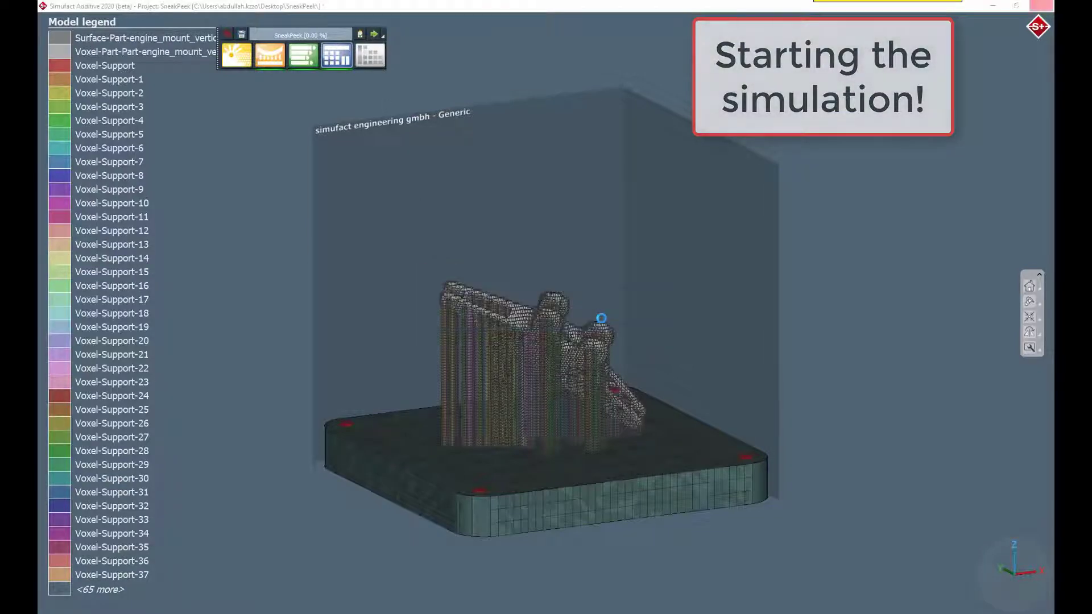
click(469, 333)
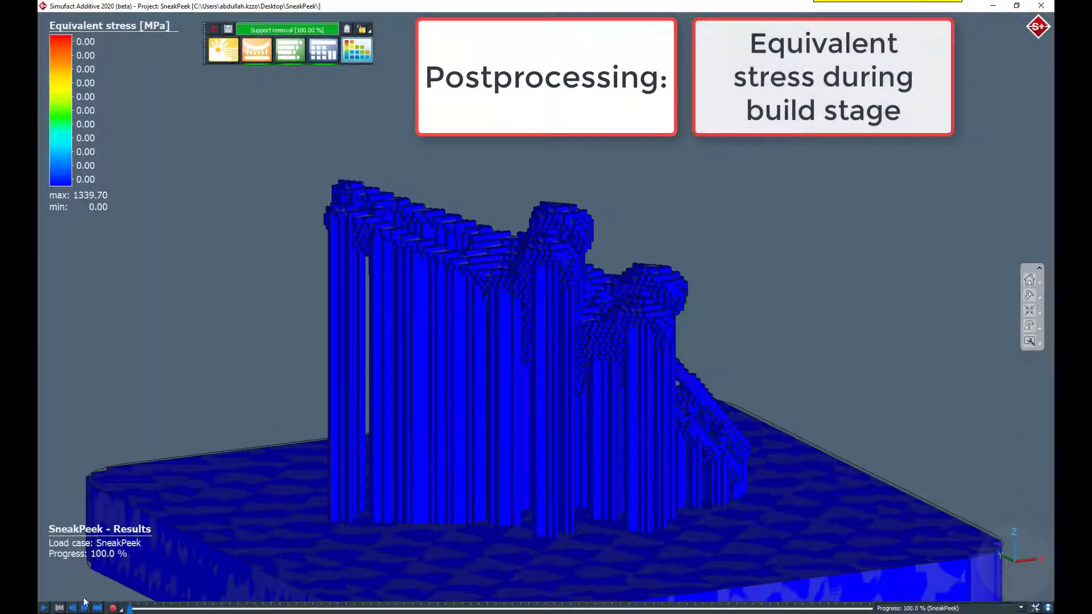
click(44, 608)
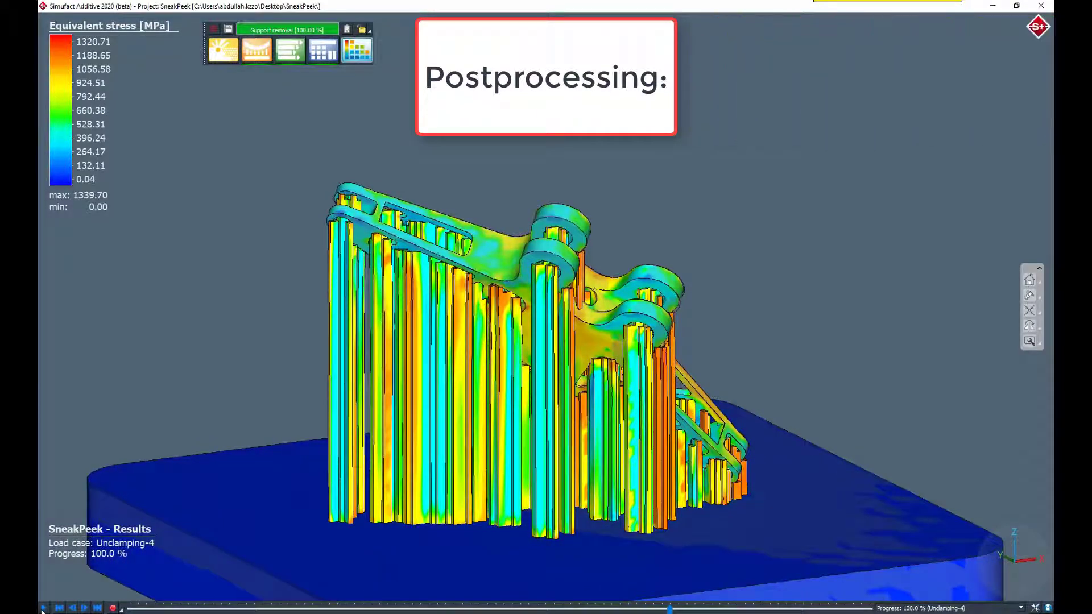
Show the Temperature result with the legend maximum capped at 660 °C and play it through
click(141, 92)
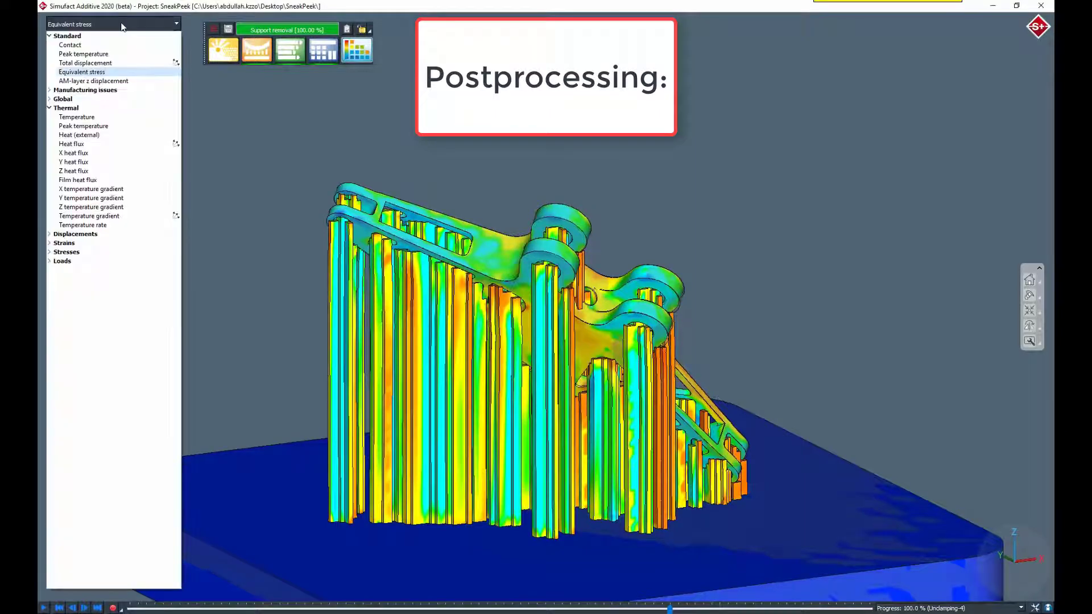
click(77, 116)
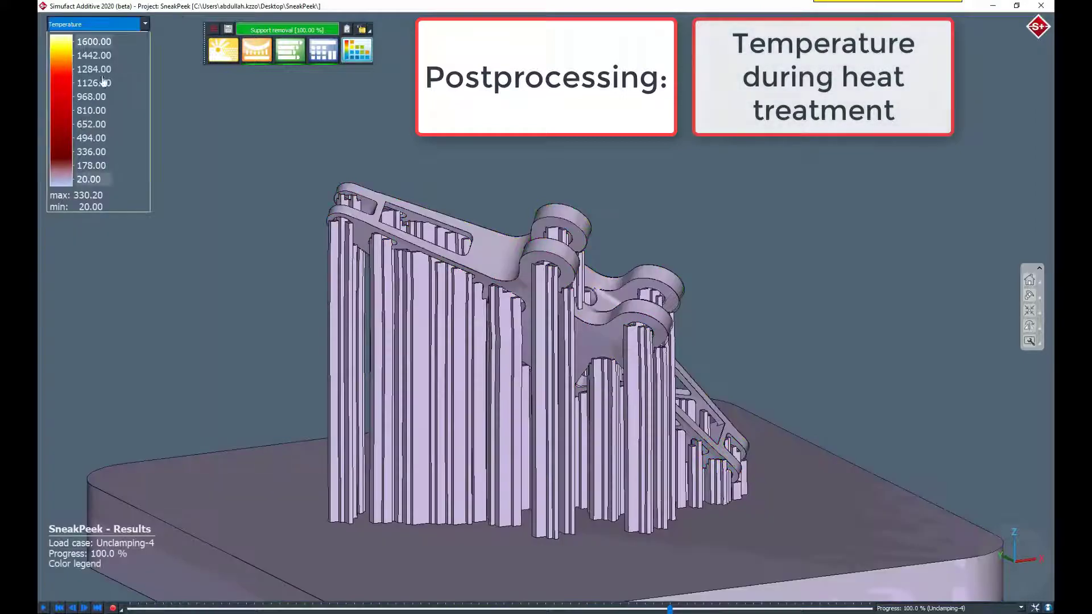
double_click(85, 44)
drag(103, 41, 72, 48)
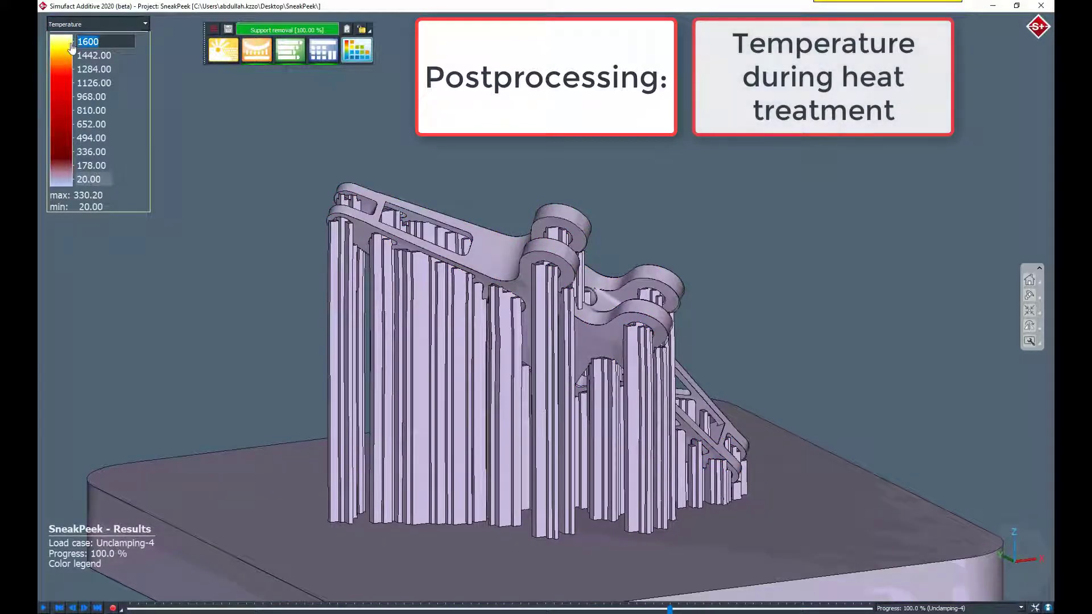
text(660)
key(Return)
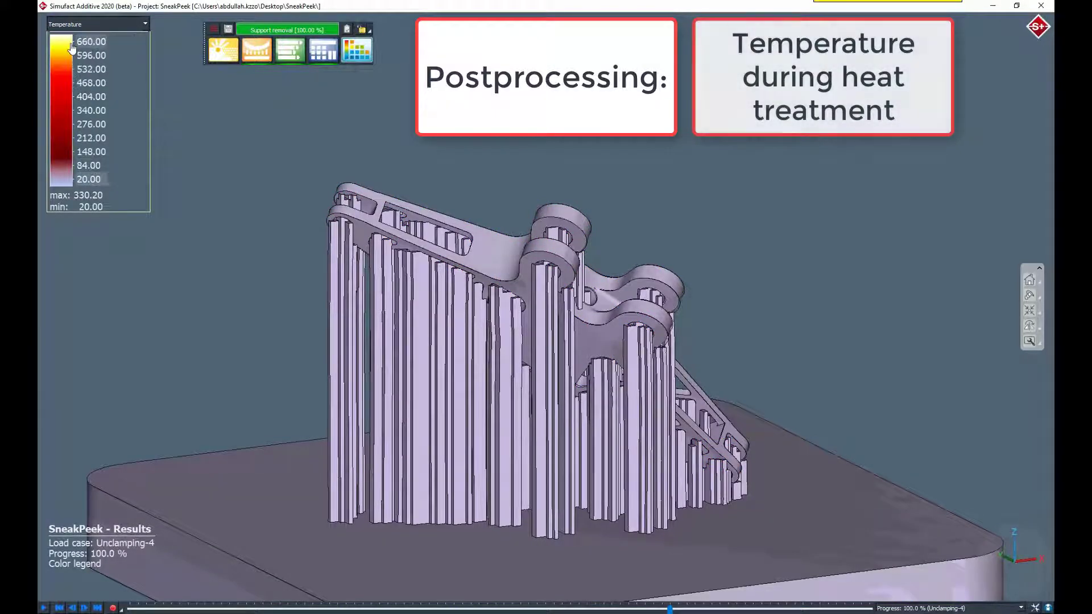
click(60, 284)
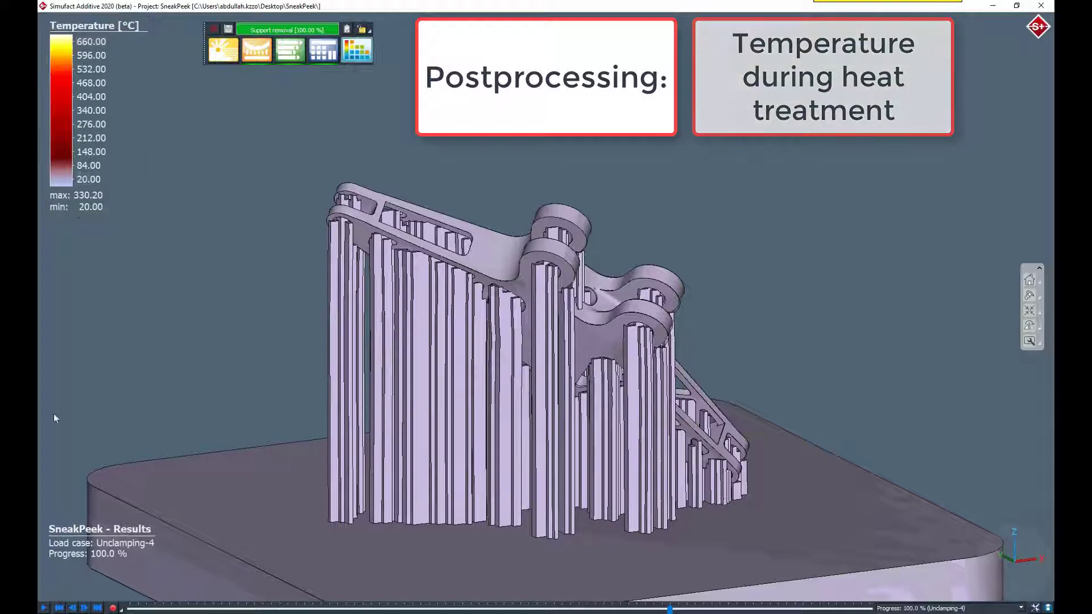
click(44, 607)
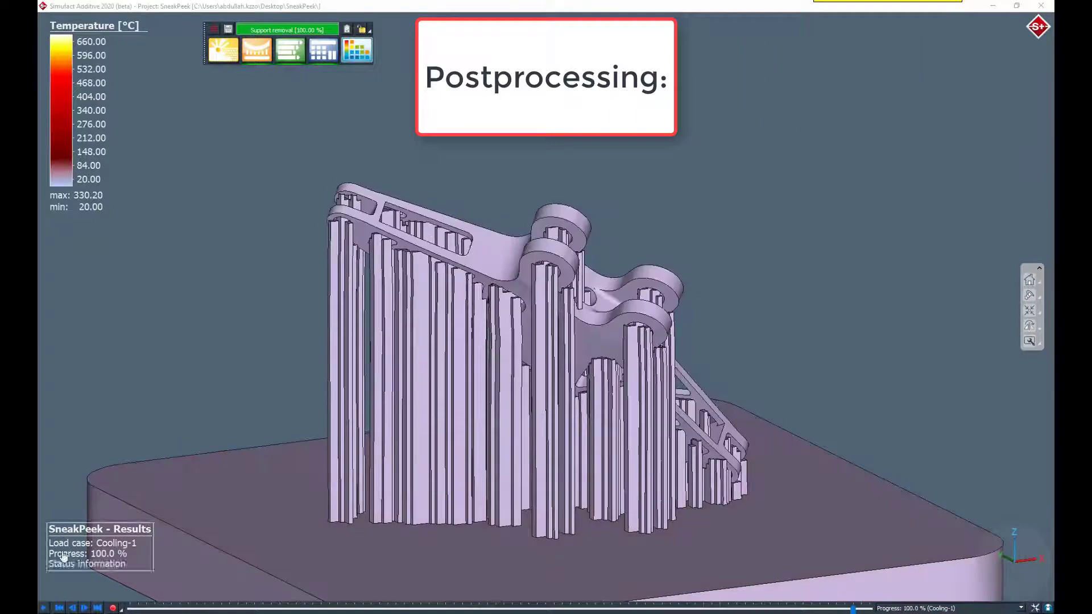
Show Total displacement and step through Immediate release to the Support removal load case
click(90, 35)
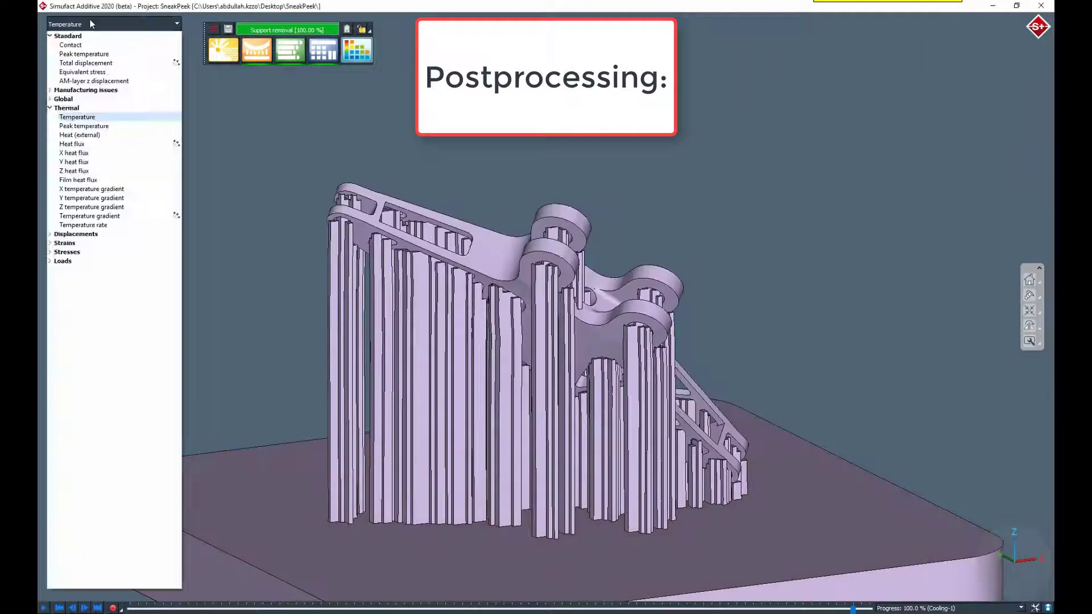
click(85, 62)
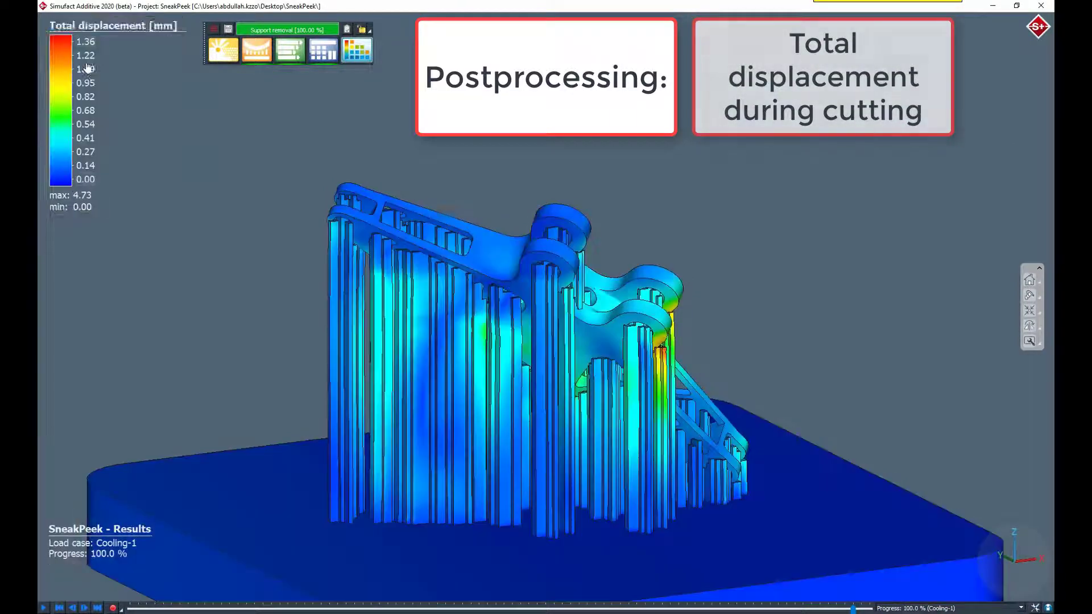
click(43, 607)
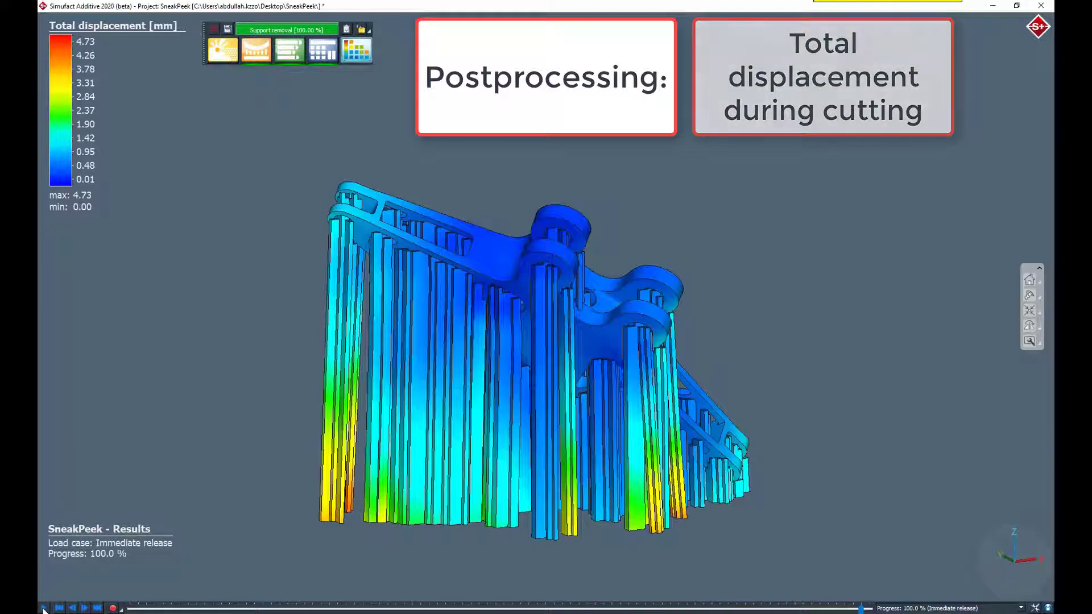
click(43, 607)
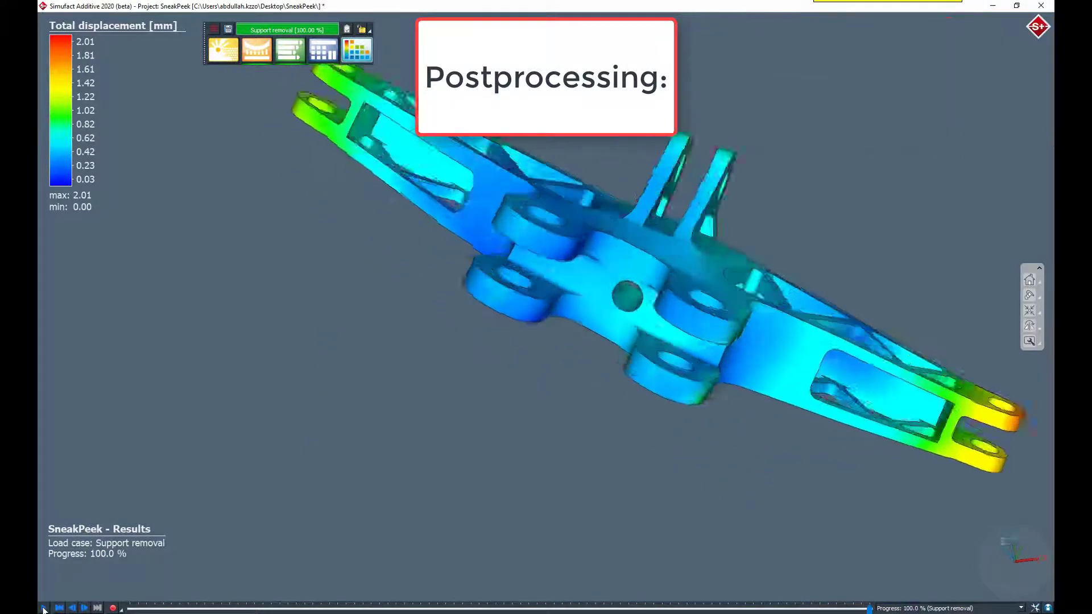
Start a shape comparison from the Surface results commands
click(357, 49)
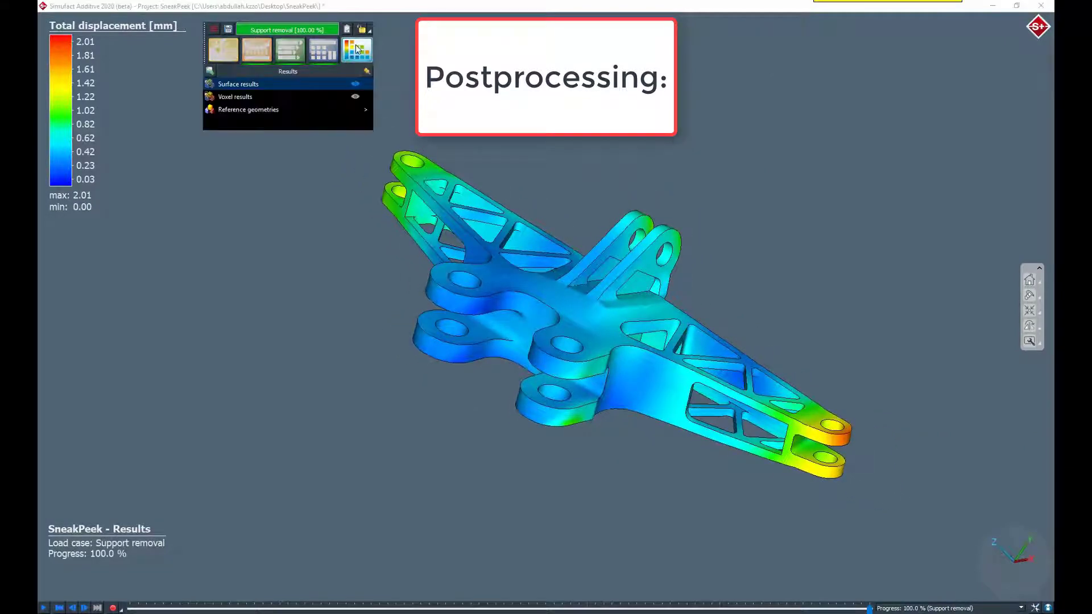
click(250, 86)
click(278, 139)
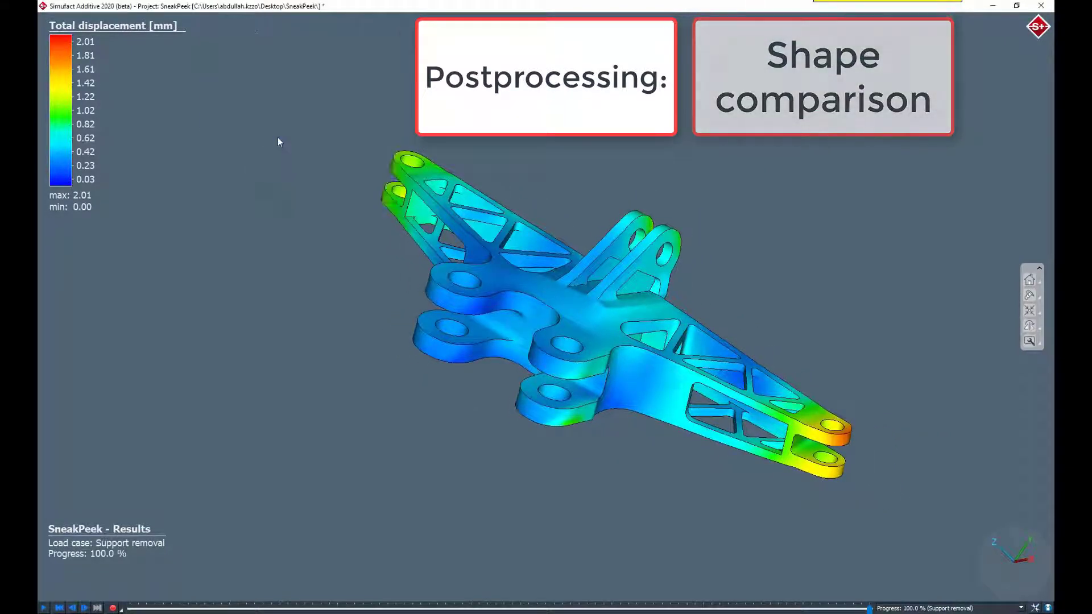
Lift and tilt the part about −9.84°, best-fit it to the initial shape, and show the deviation map
drag(677, 228, 690, 205)
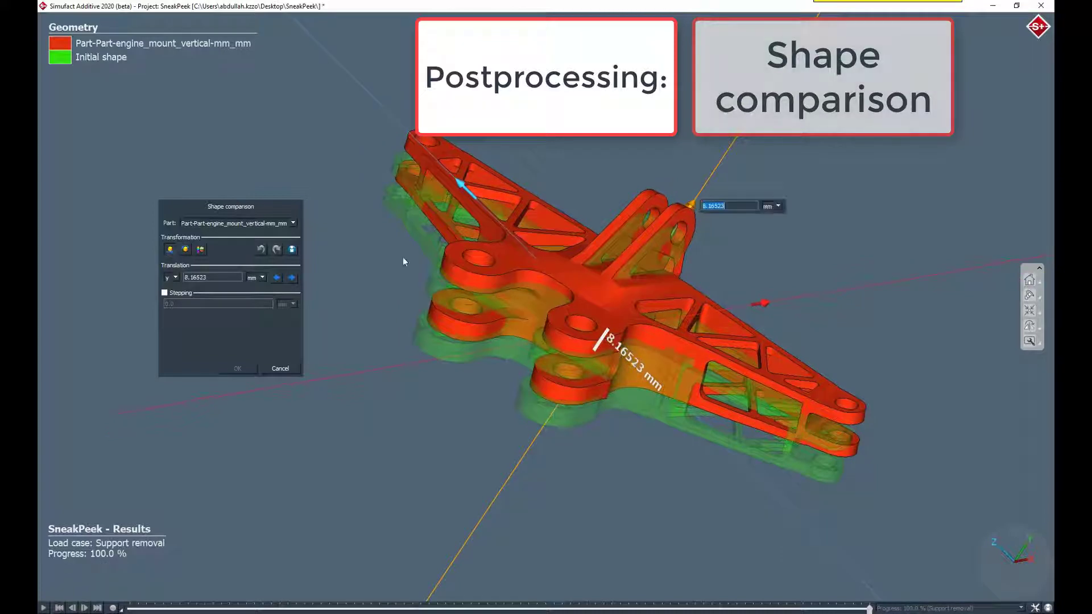
click(201, 250)
drag(360, 77, 337, 138)
click(201, 249)
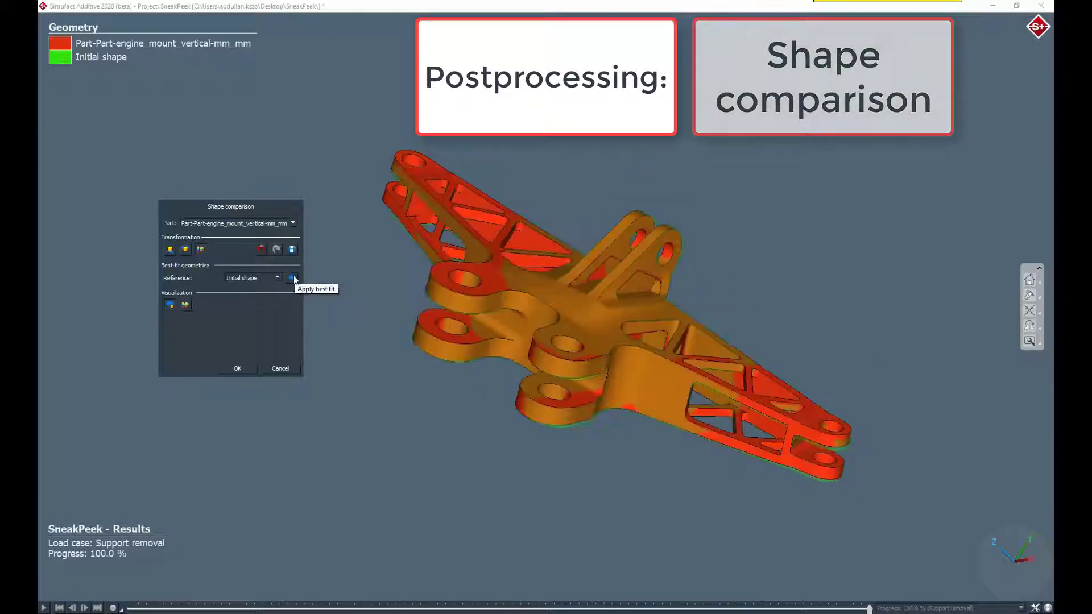
click(184, 305)
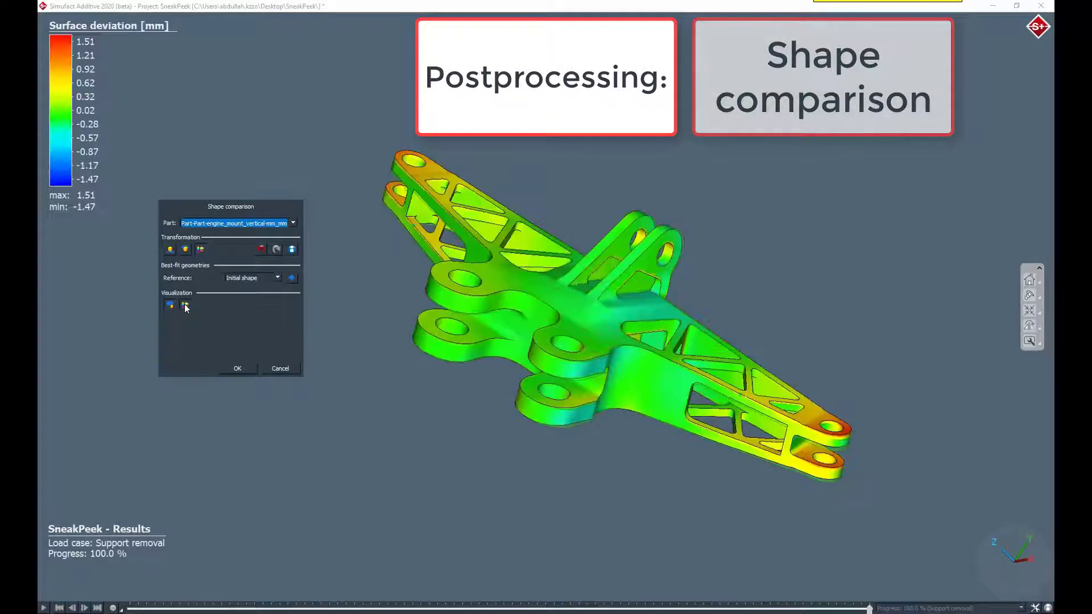
Switch the colour legend to Measure (3 colors) in the colour legend properties
right_click(83, 23)
click(101, 33)
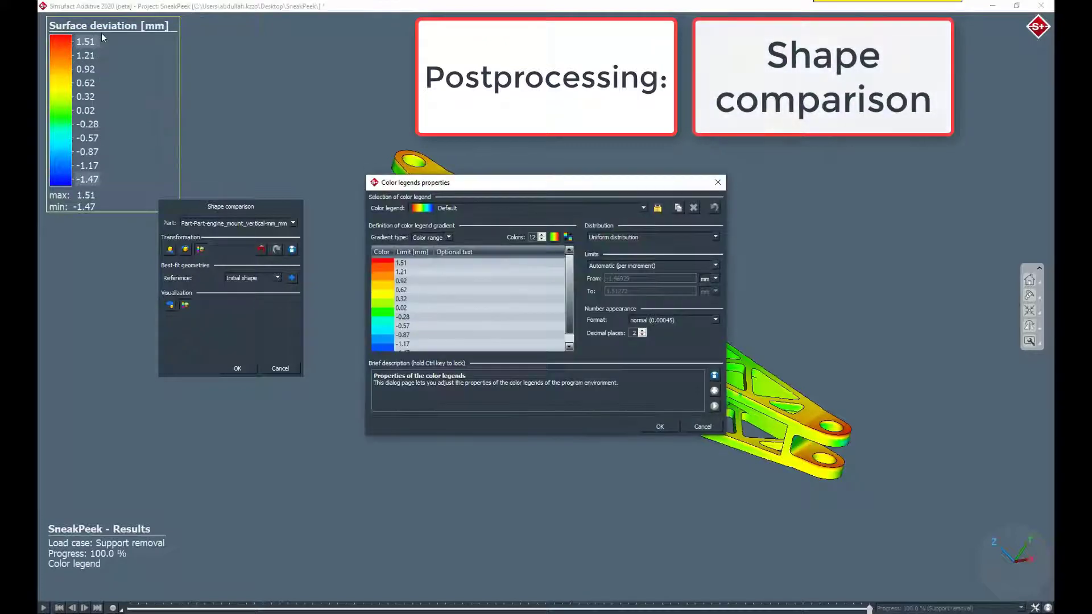
click(643, 207)
scroll(638, 278, down, 3)
click(482, 248)
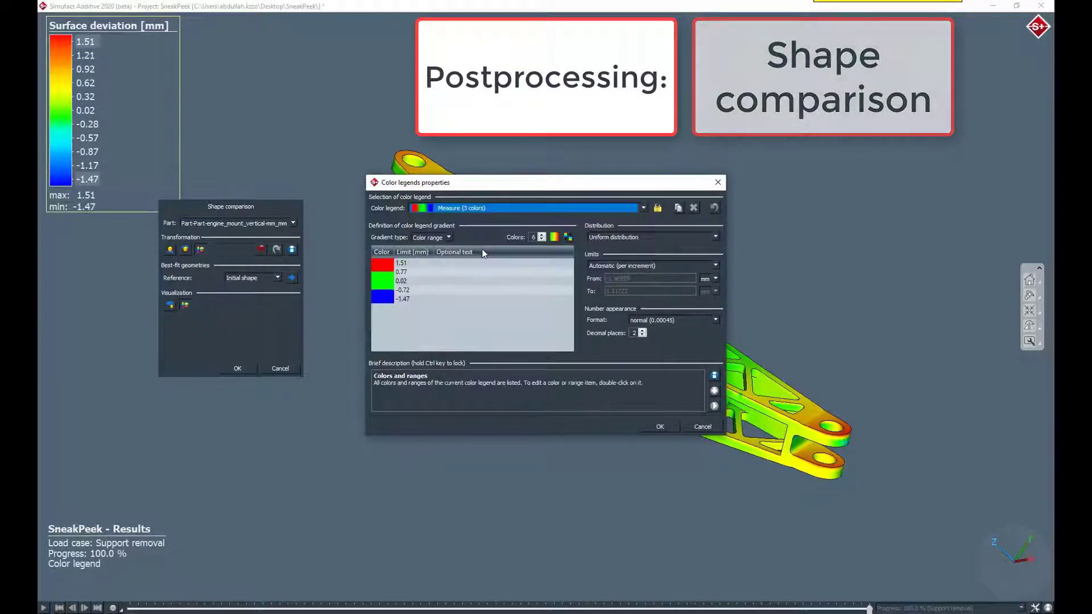
click(660, 426)
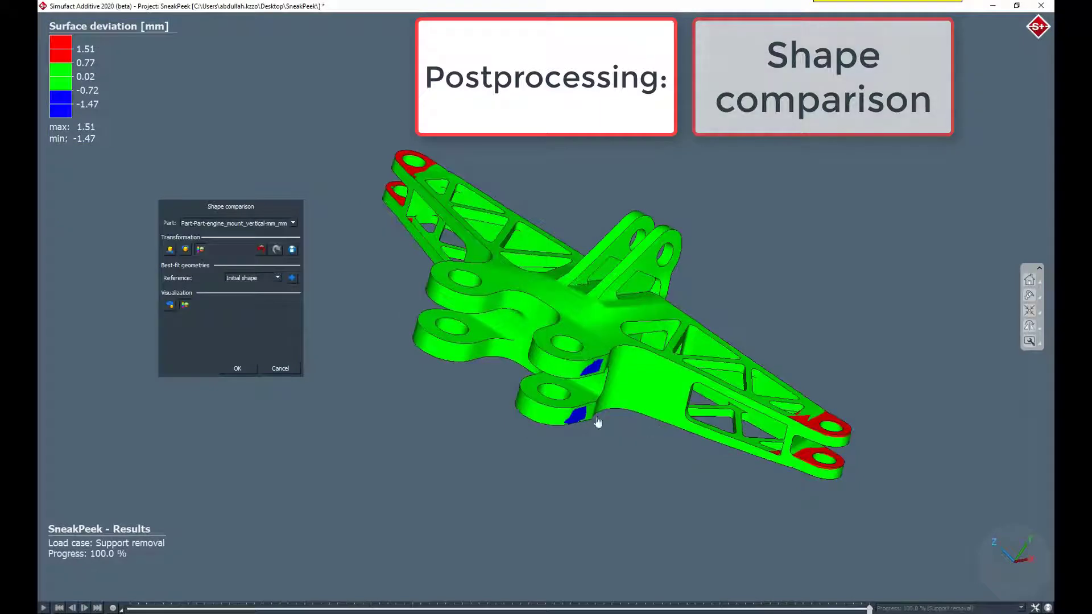
Set the legend limits to 0.9 at the top and -0.9 at the bottom
drag(96, 50, 74, 52)
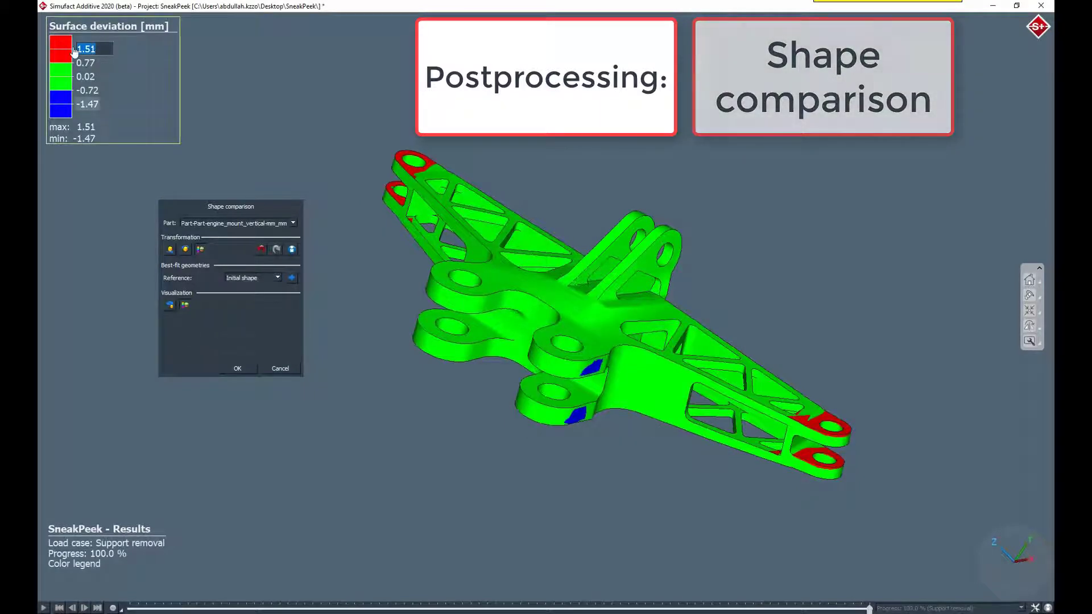
text(0.9)
drag(97, 105, 71, 108)
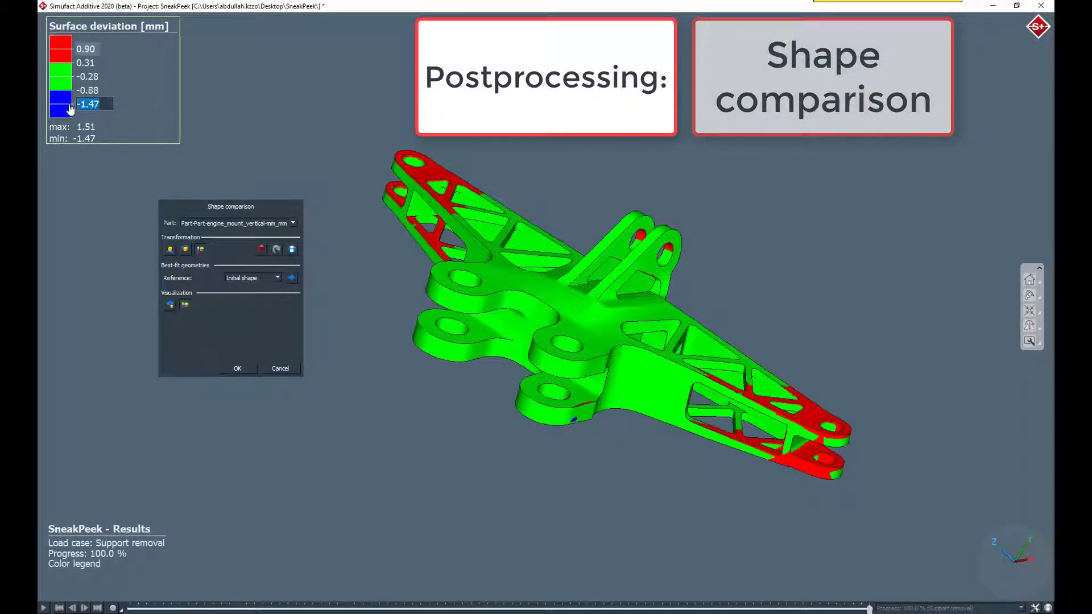
text(-0.9)
key(Return)
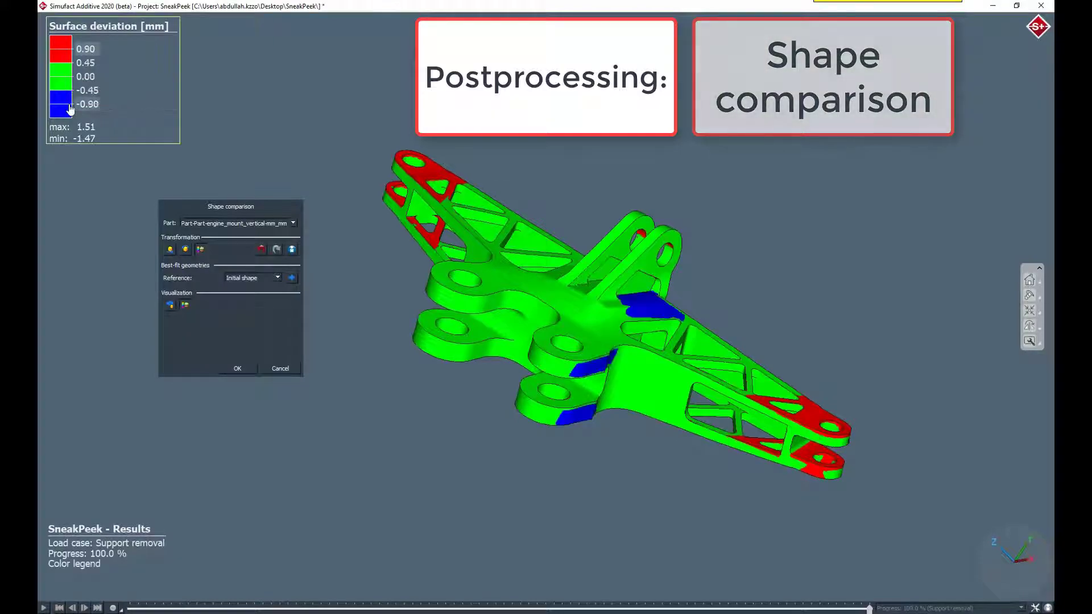